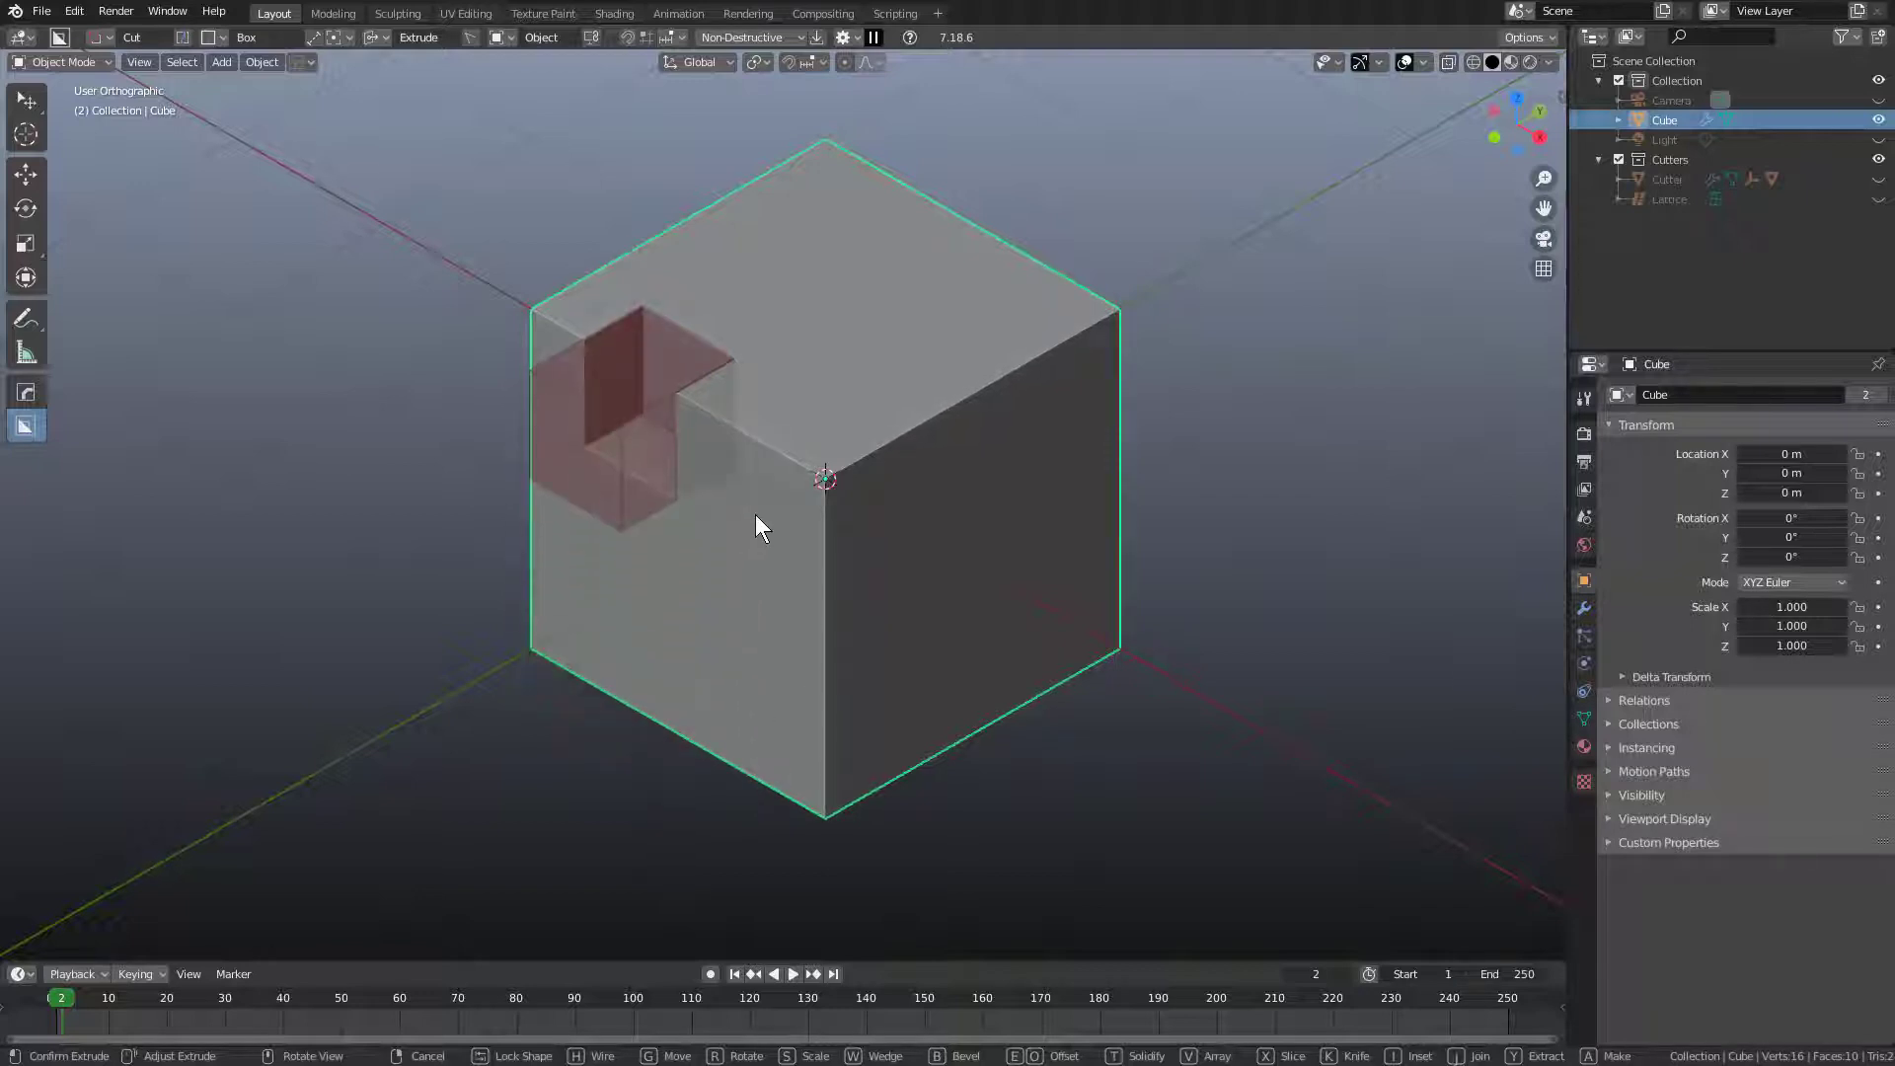
- Extend the box cut down the cube's full height to leave a notch in its front side
click(771, 822)
- Lazorcut a large square opening through the cube from the front view and cut a box recess along its right side
middle_drag(697, 603, 691, 420)
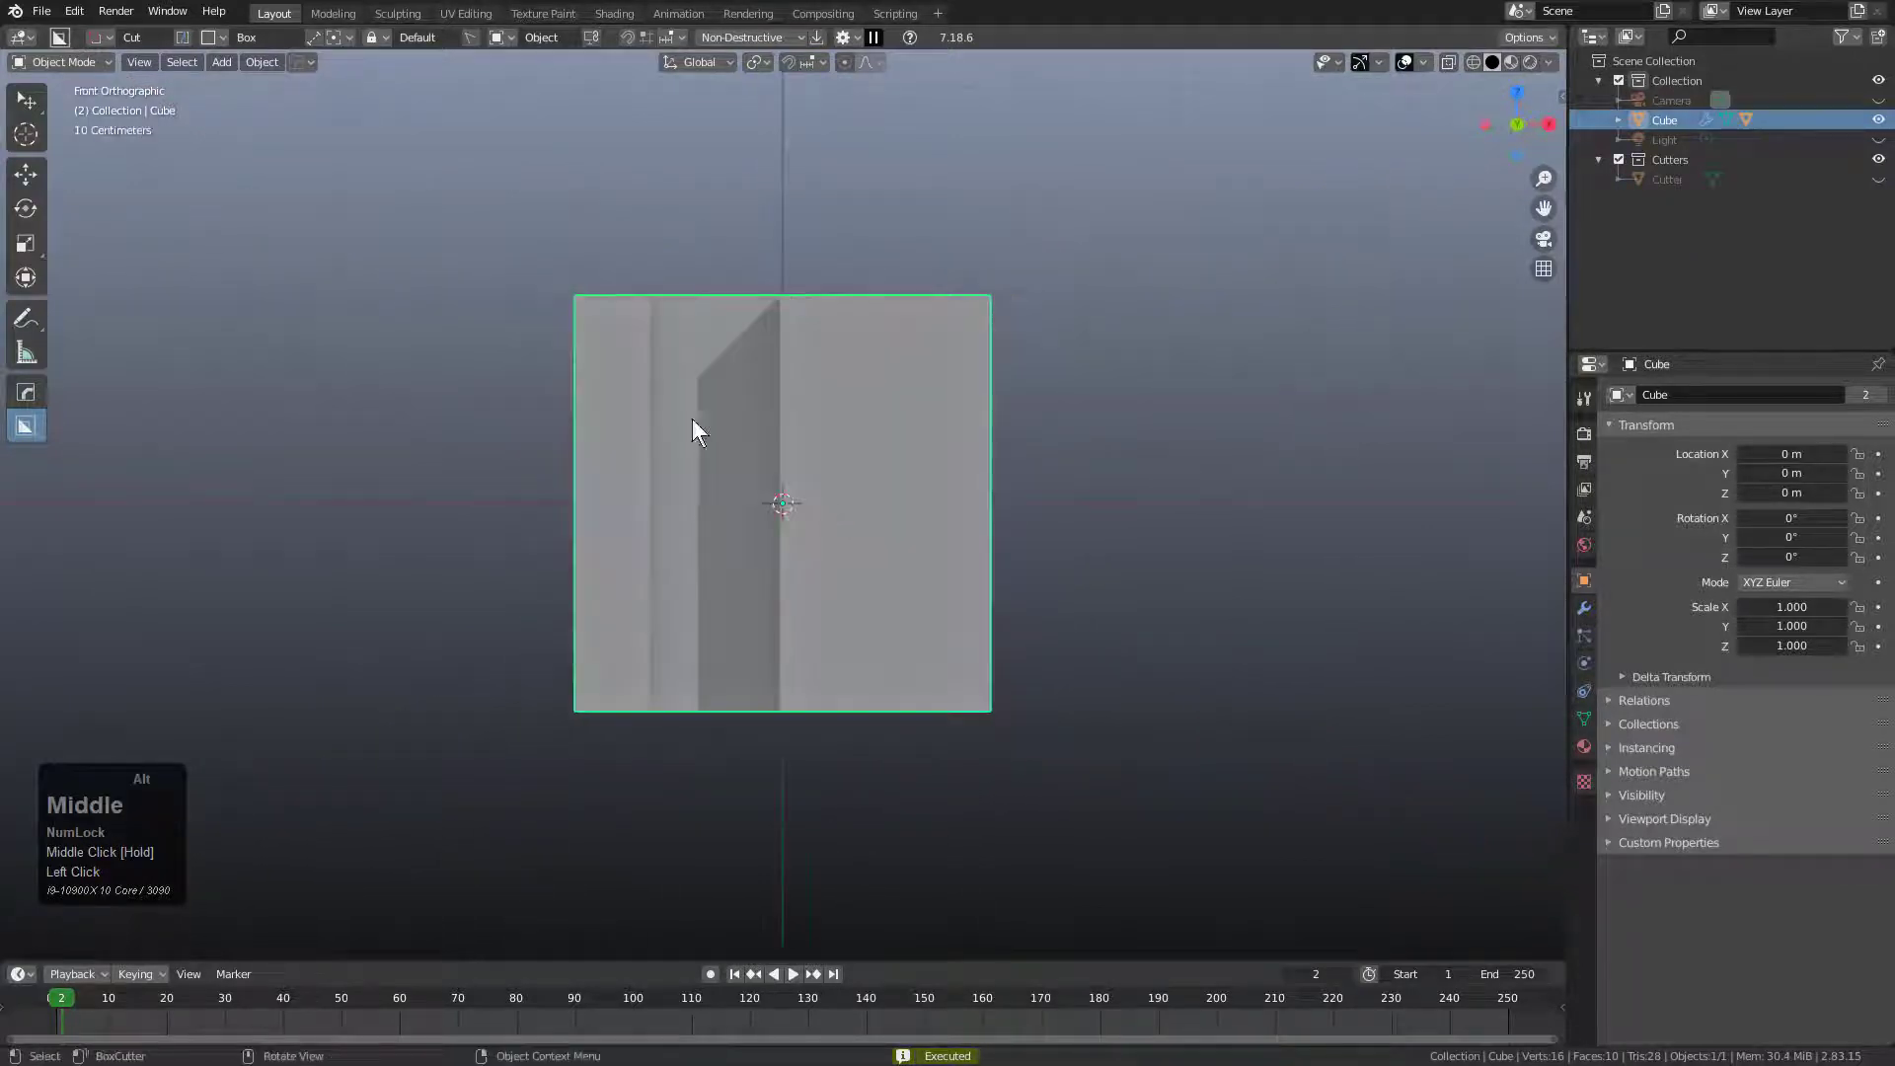
drag(594, 315, 965, 684)
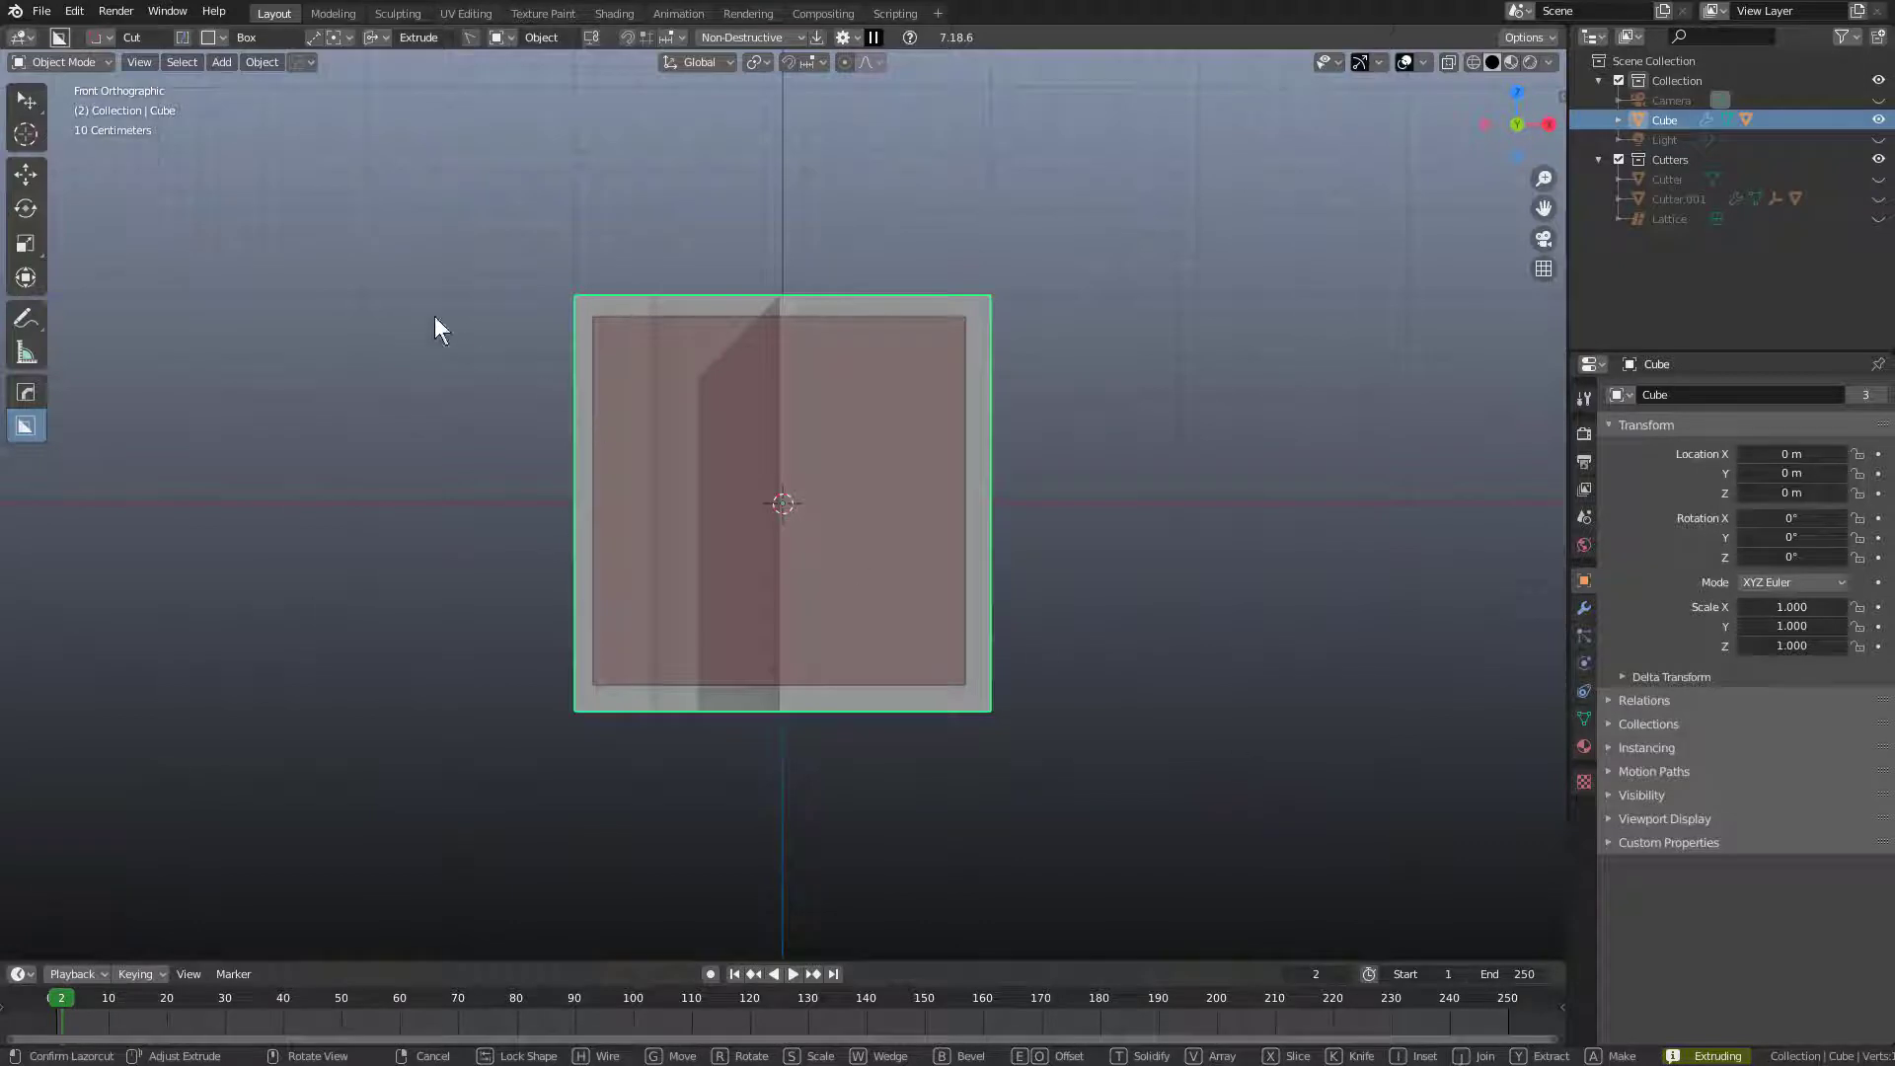
click(918, 494)
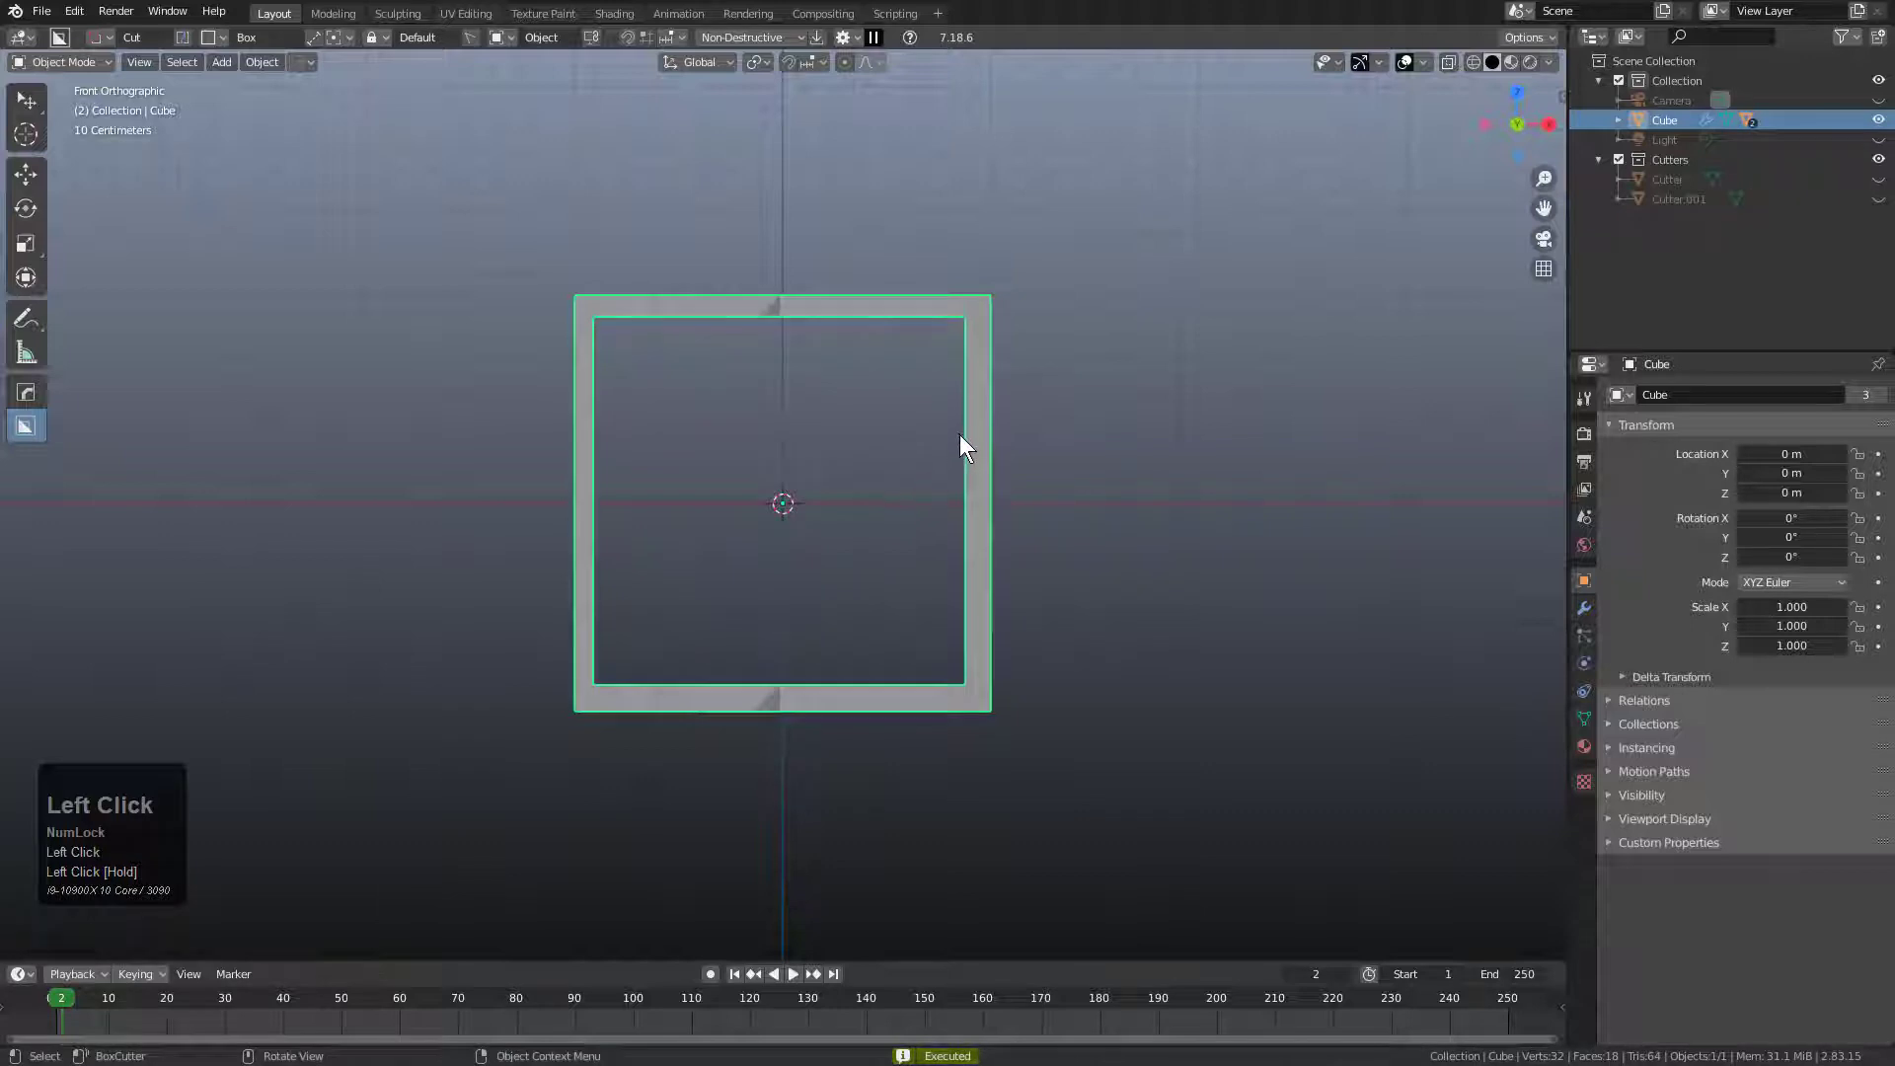
mouse_move(979, 363)
mouse_down()
mouse_move(1008, 479)
mouse_move(1086, 596)
mouse_up()
middle_drag(1117, 347, 939, 466)
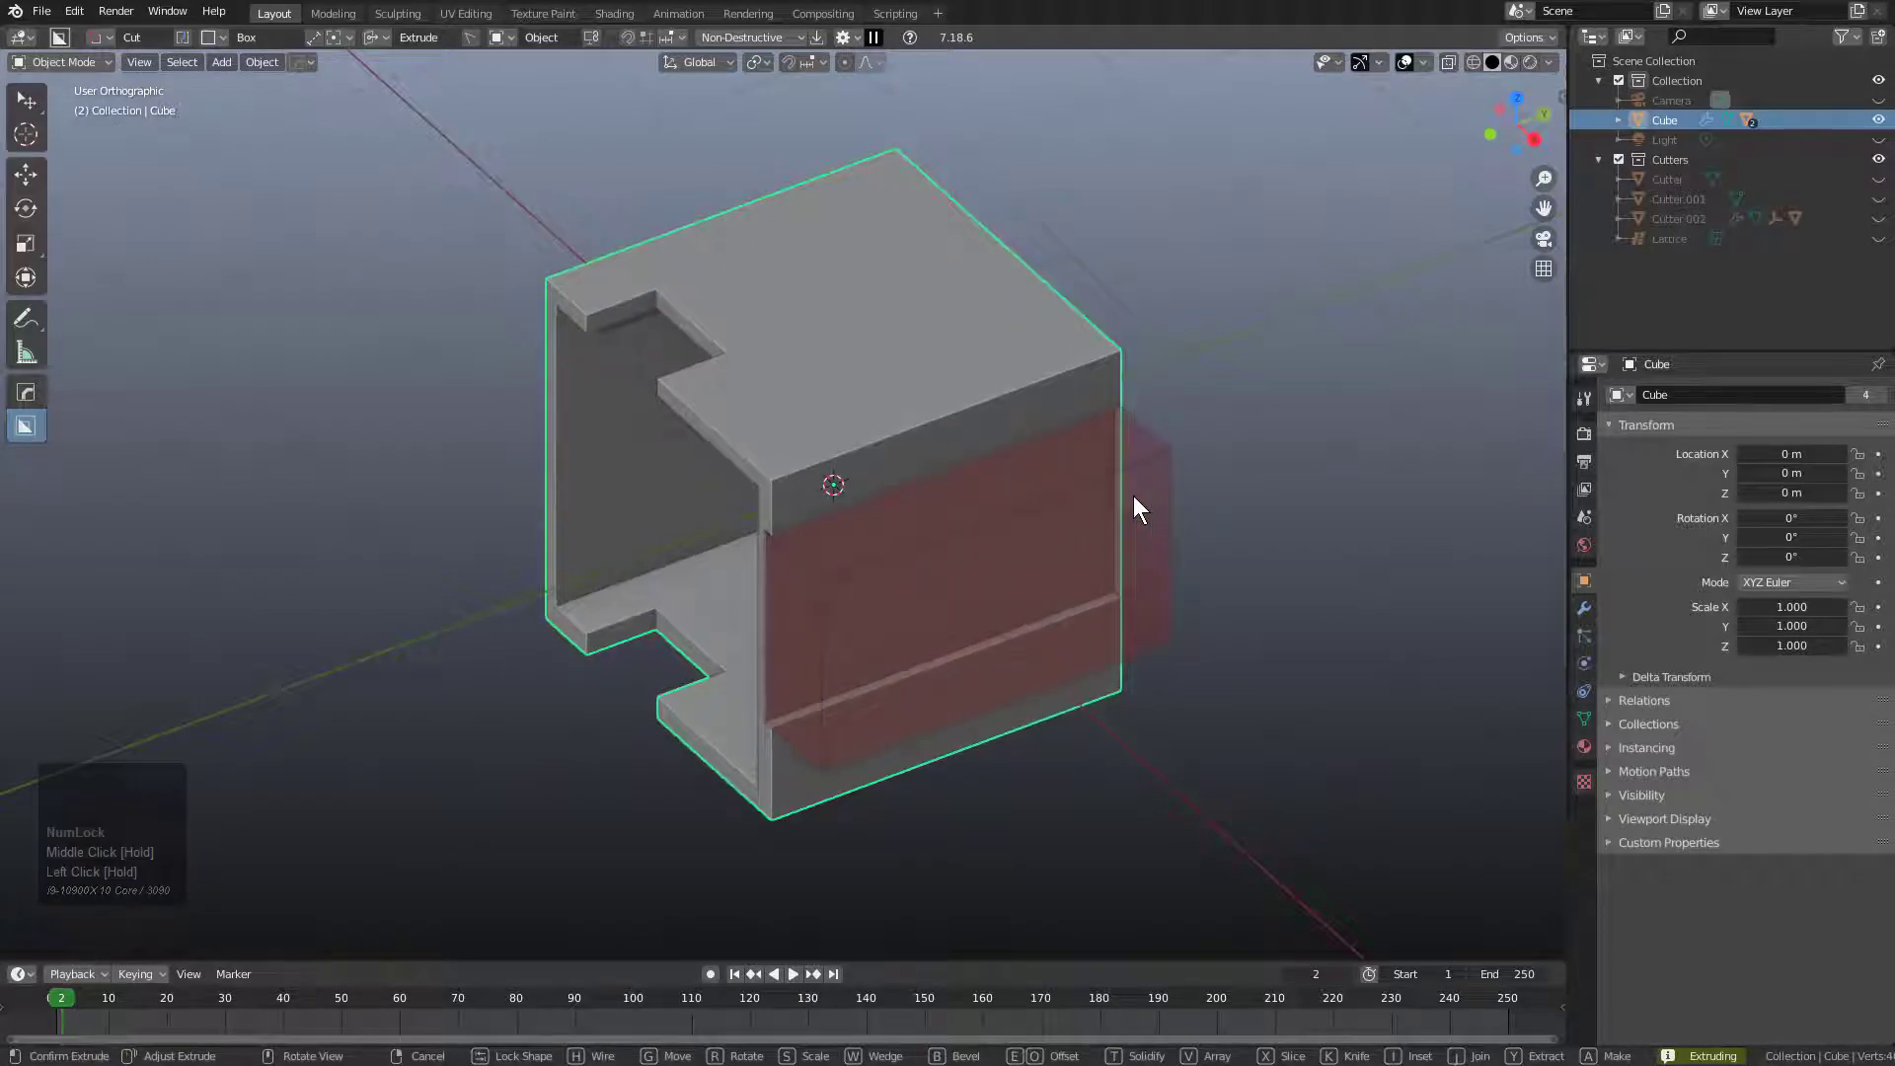
click(1132, 497)
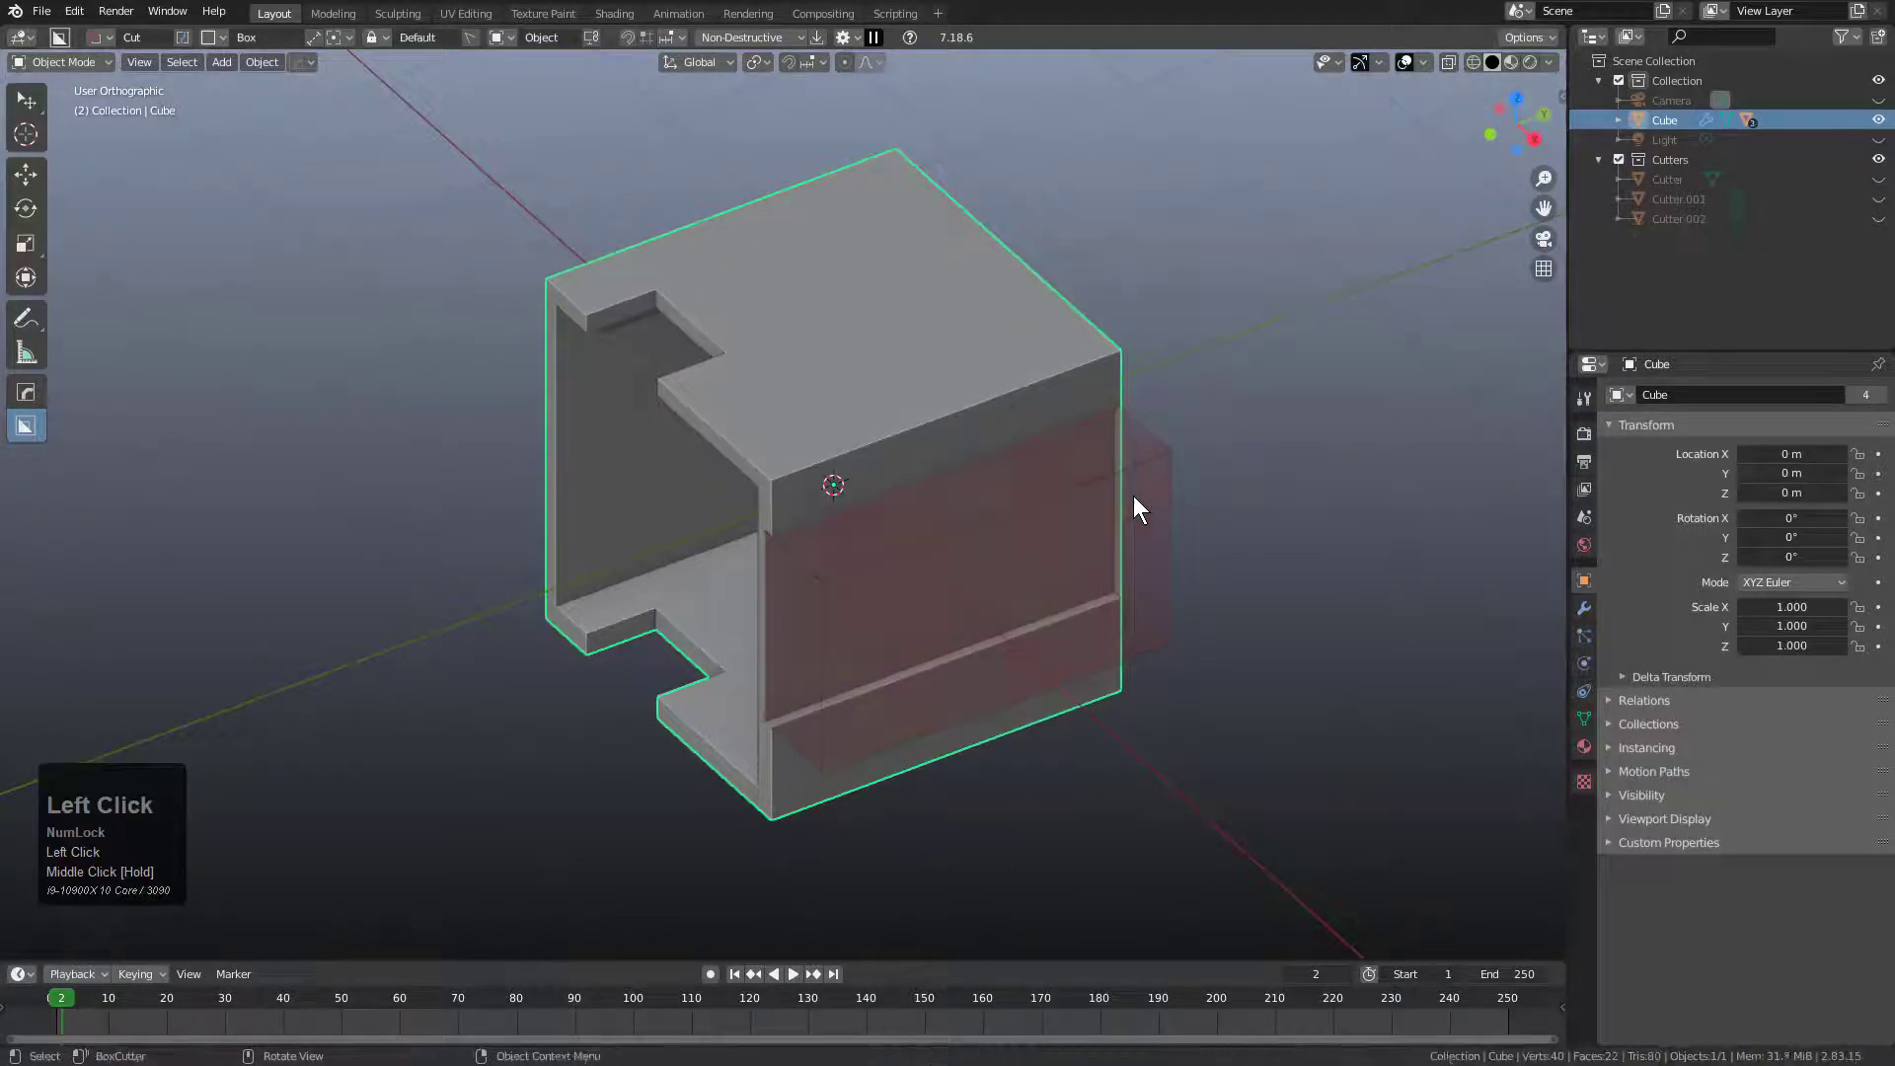
- Enable Alternate Extrude in BoxCutter's input settings
click(841, 37)
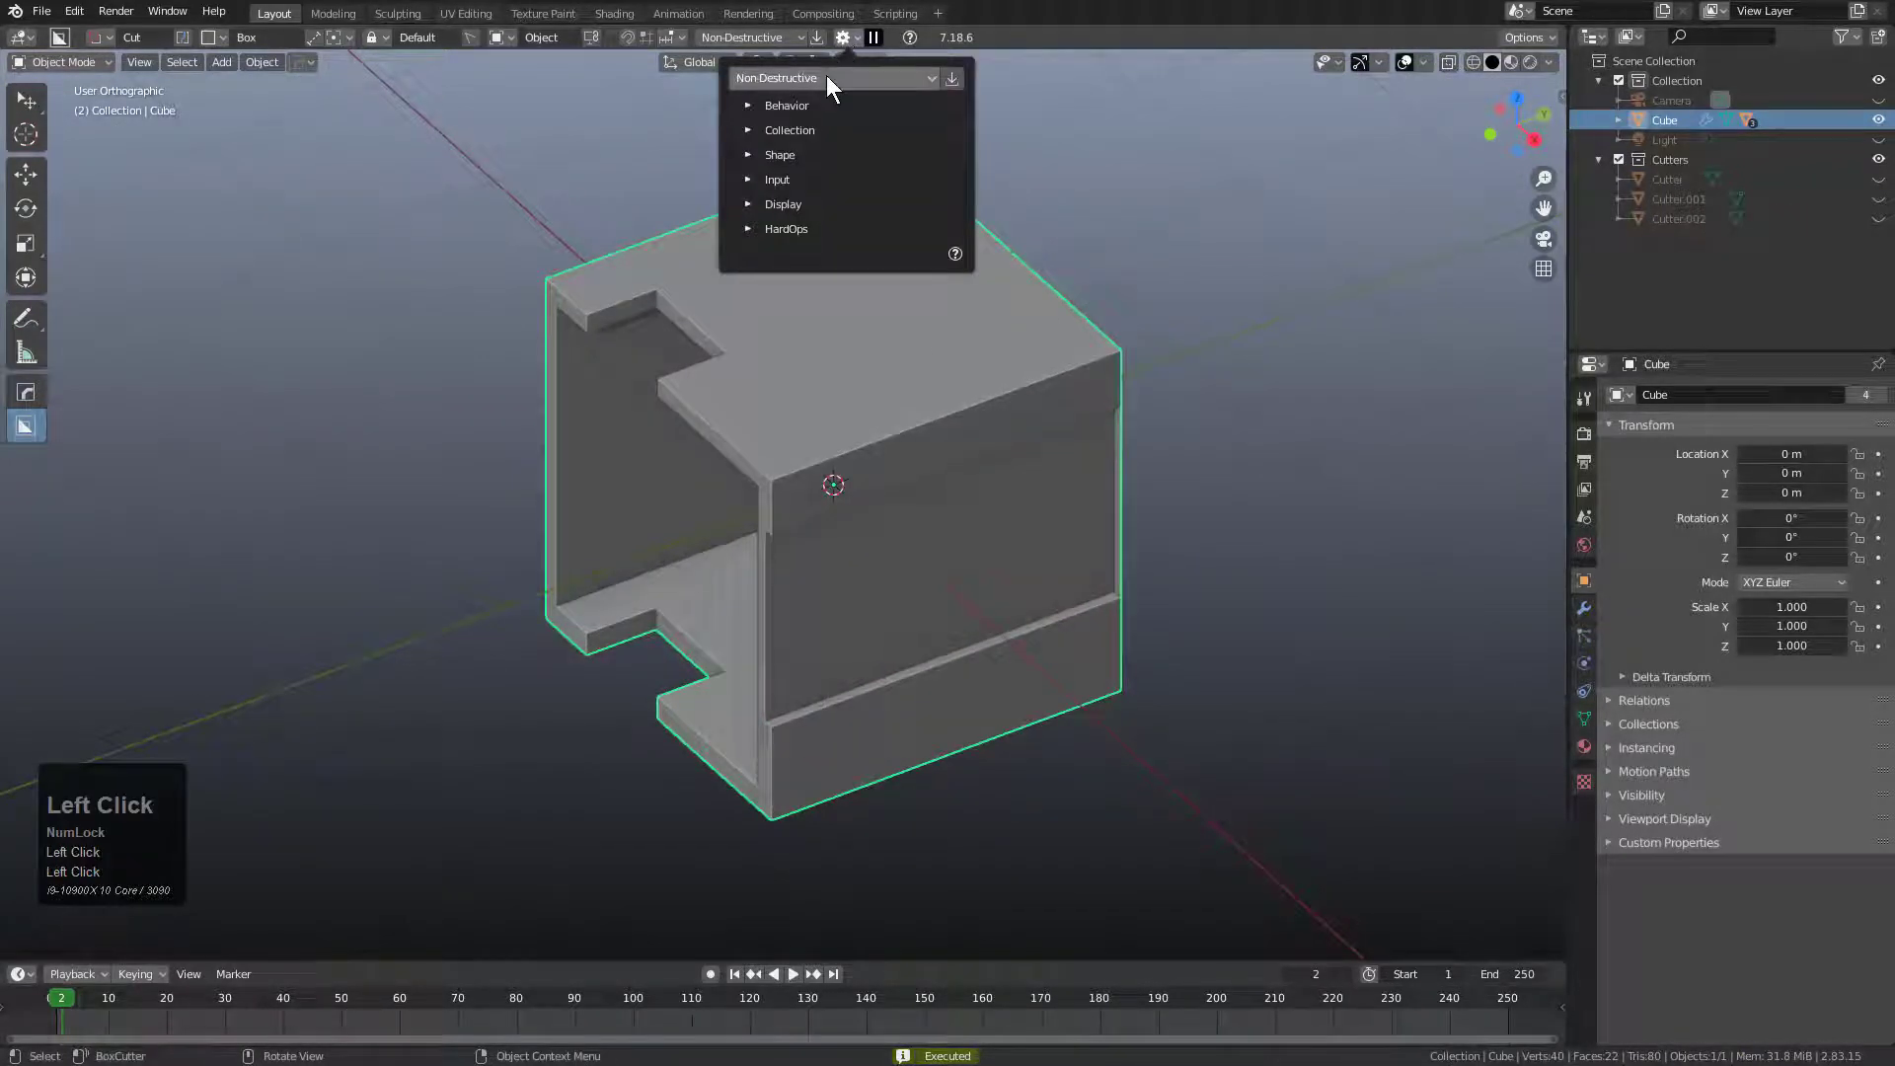
click(775, 181)
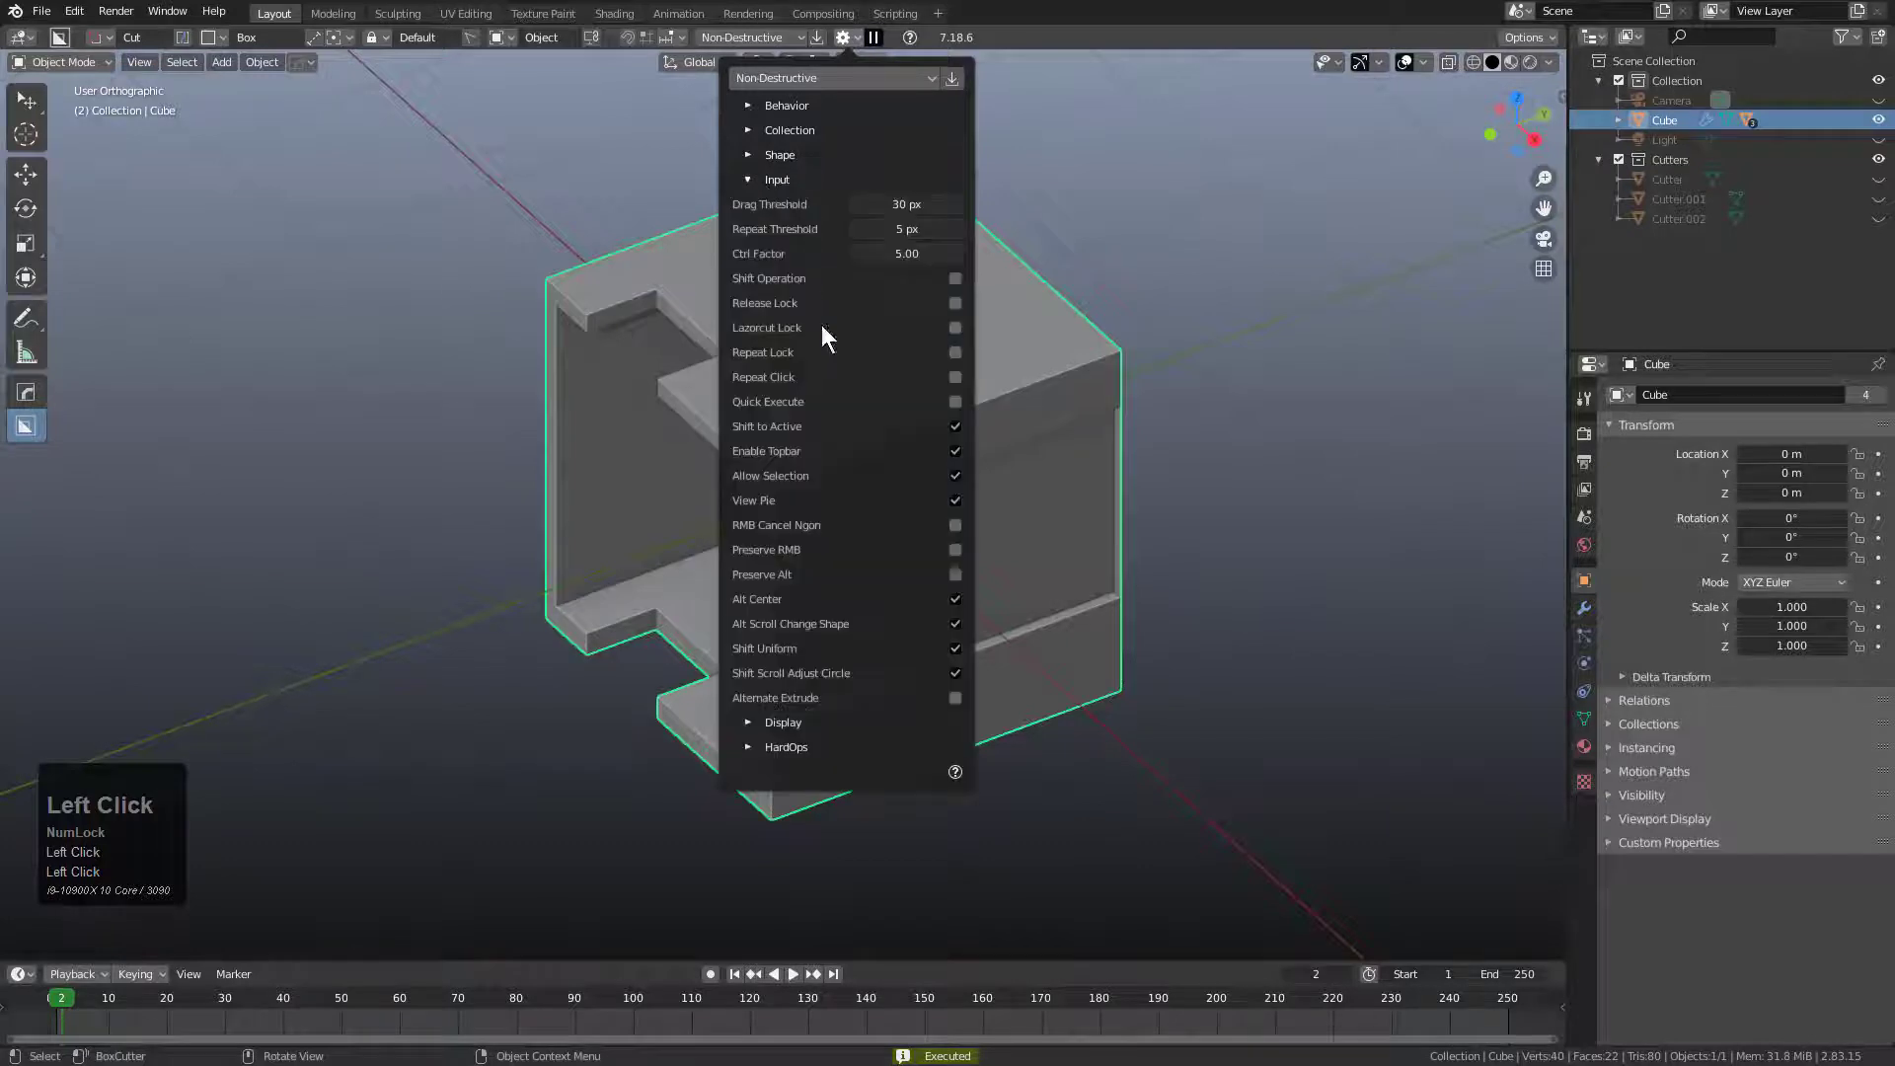
click(955, 698)
- Try a square box cut covering nearly the whole right side of the cube, and undo it
middle_drag(958, 700, 950, 546)
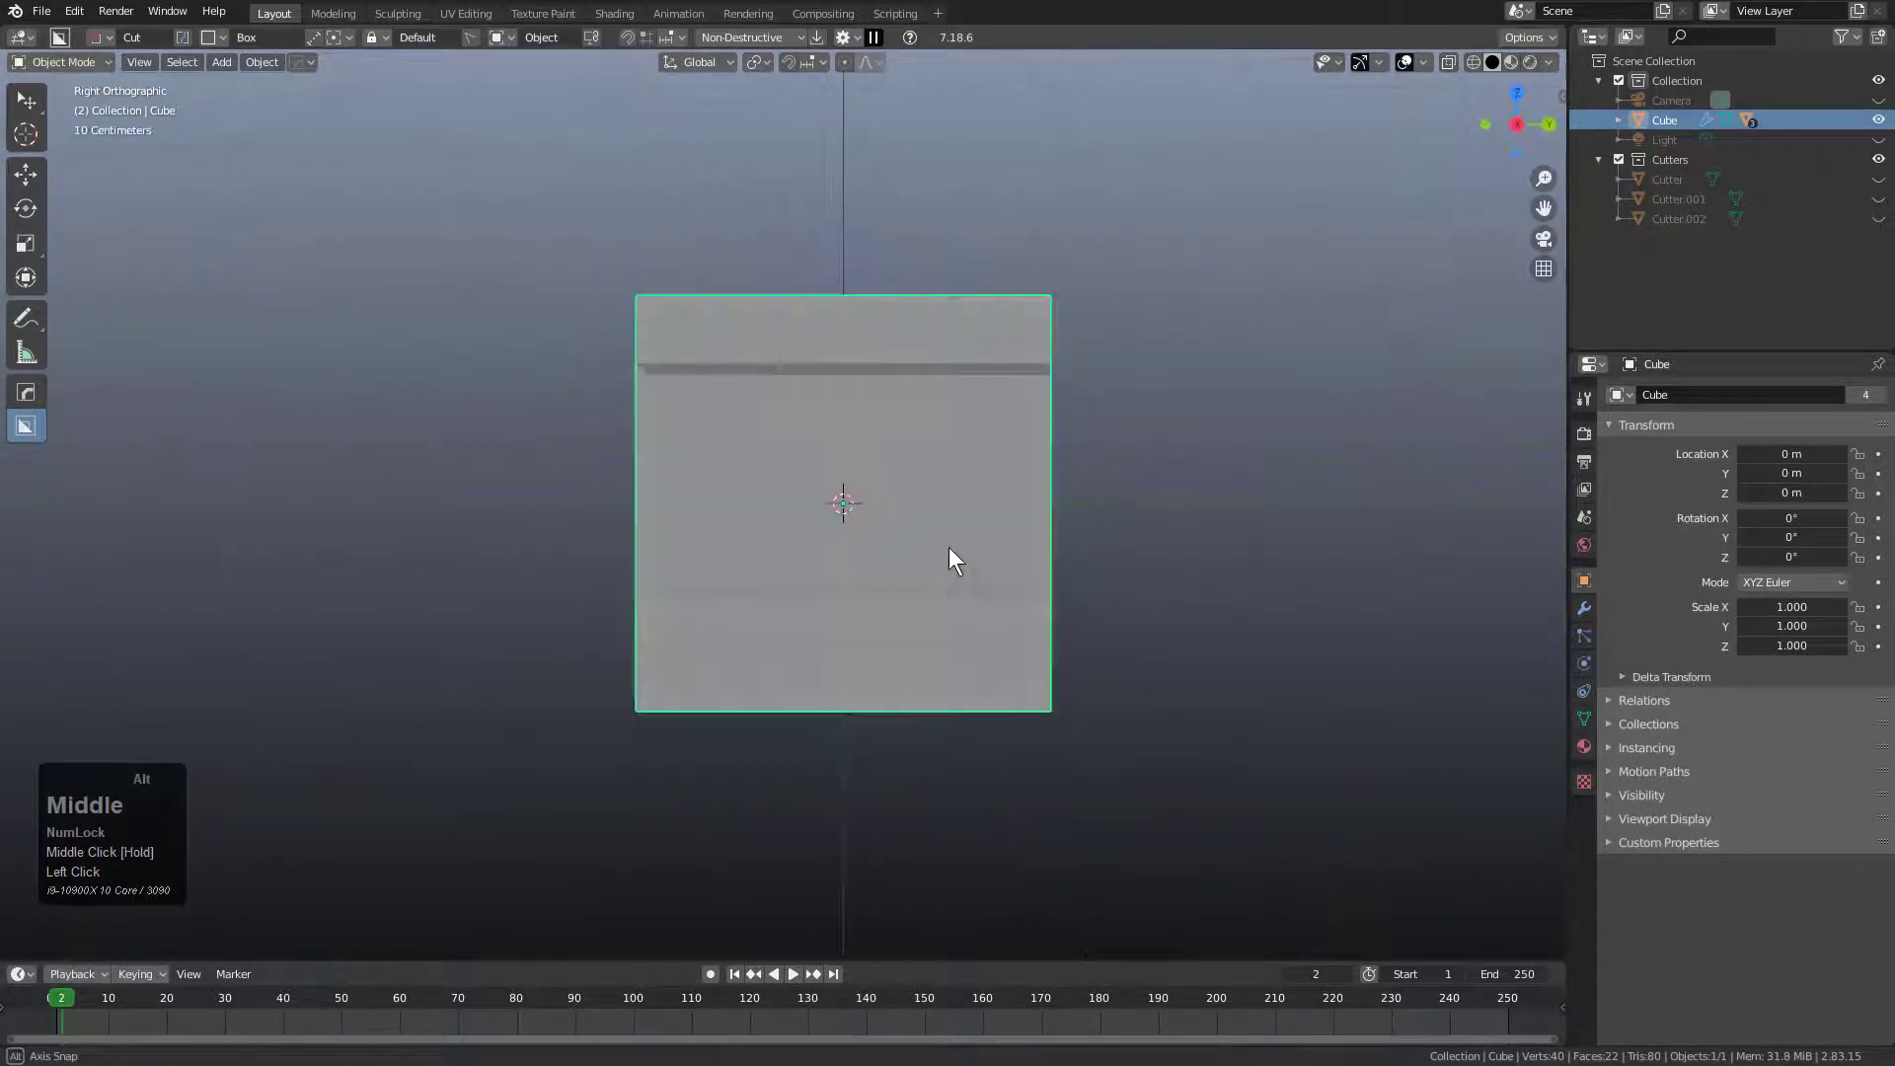
click(654, 307)
drag(656, 306, 1036, 695)
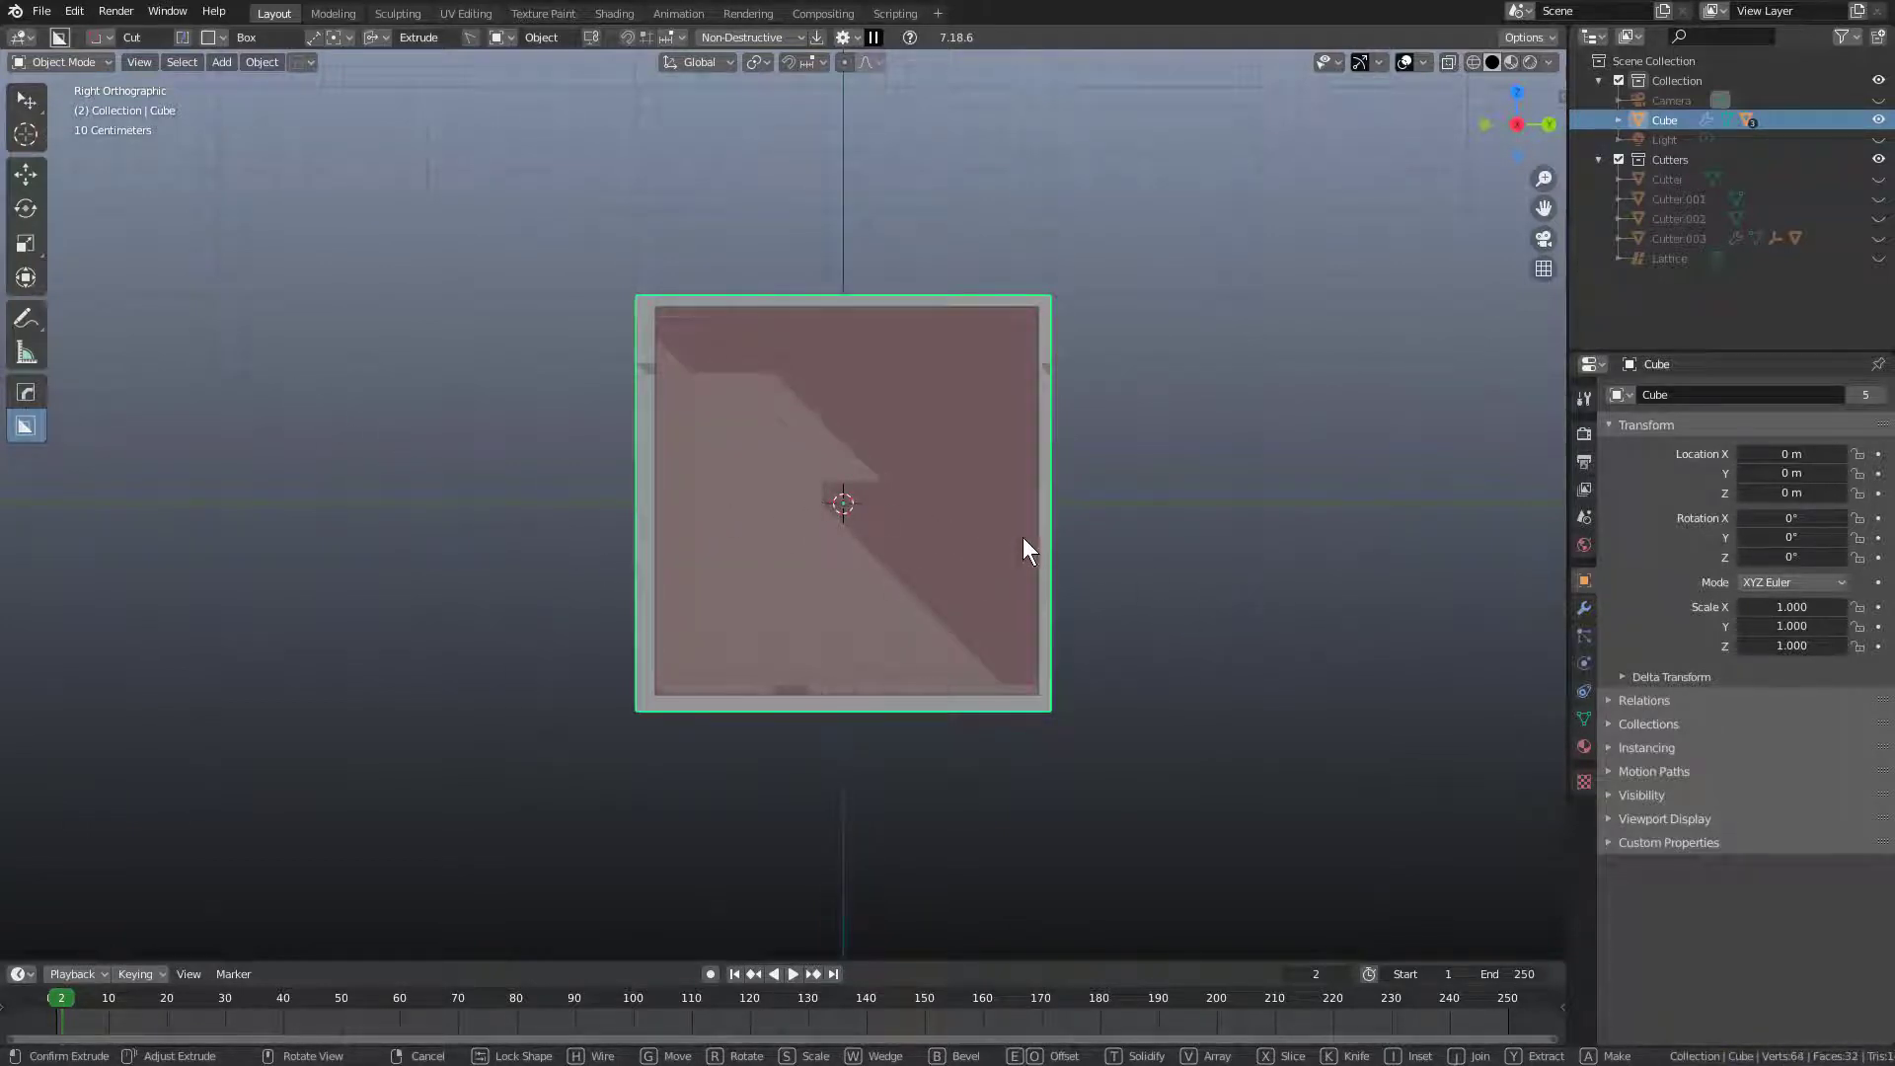
click(1068, 550)
middle_drag(766, 474, 820, 375)
key(ctrl+z)
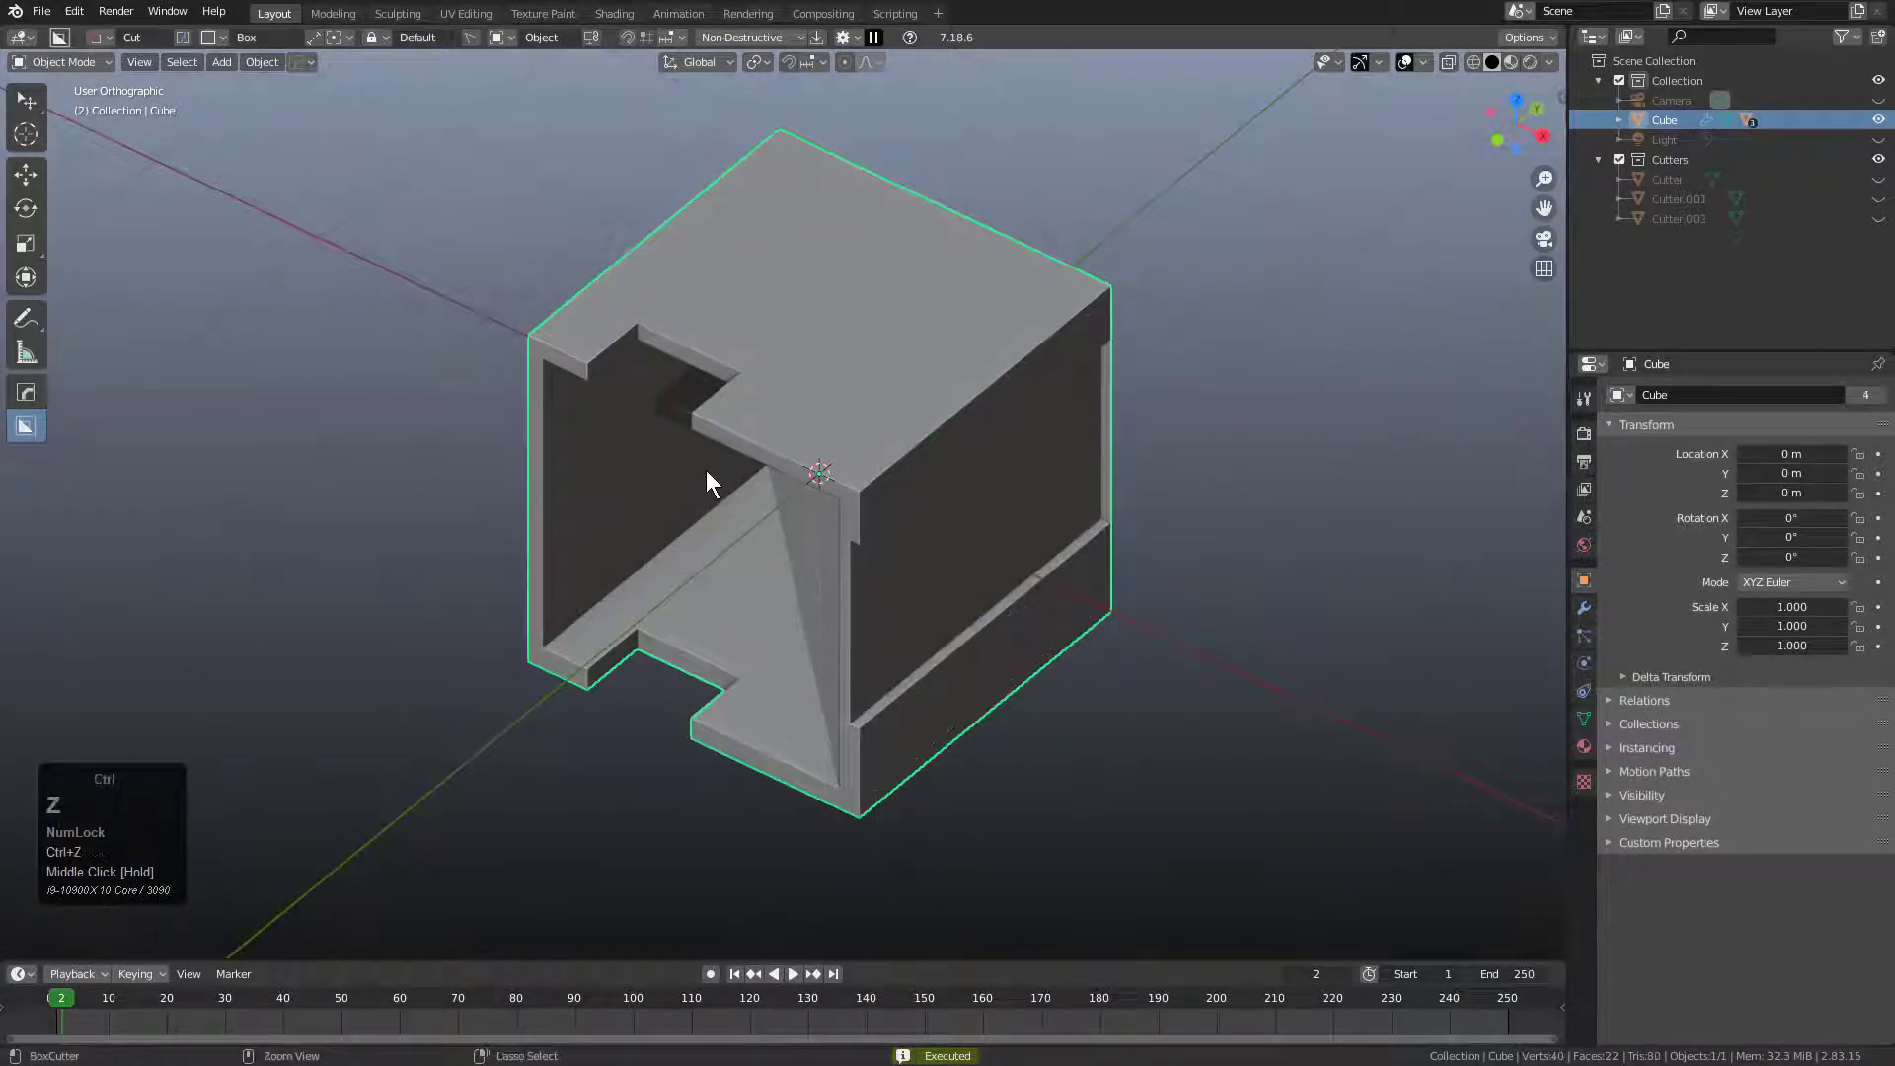
- Switch the cutter shape to Custom and undo the remaining right-side recess and front opening
key(d)
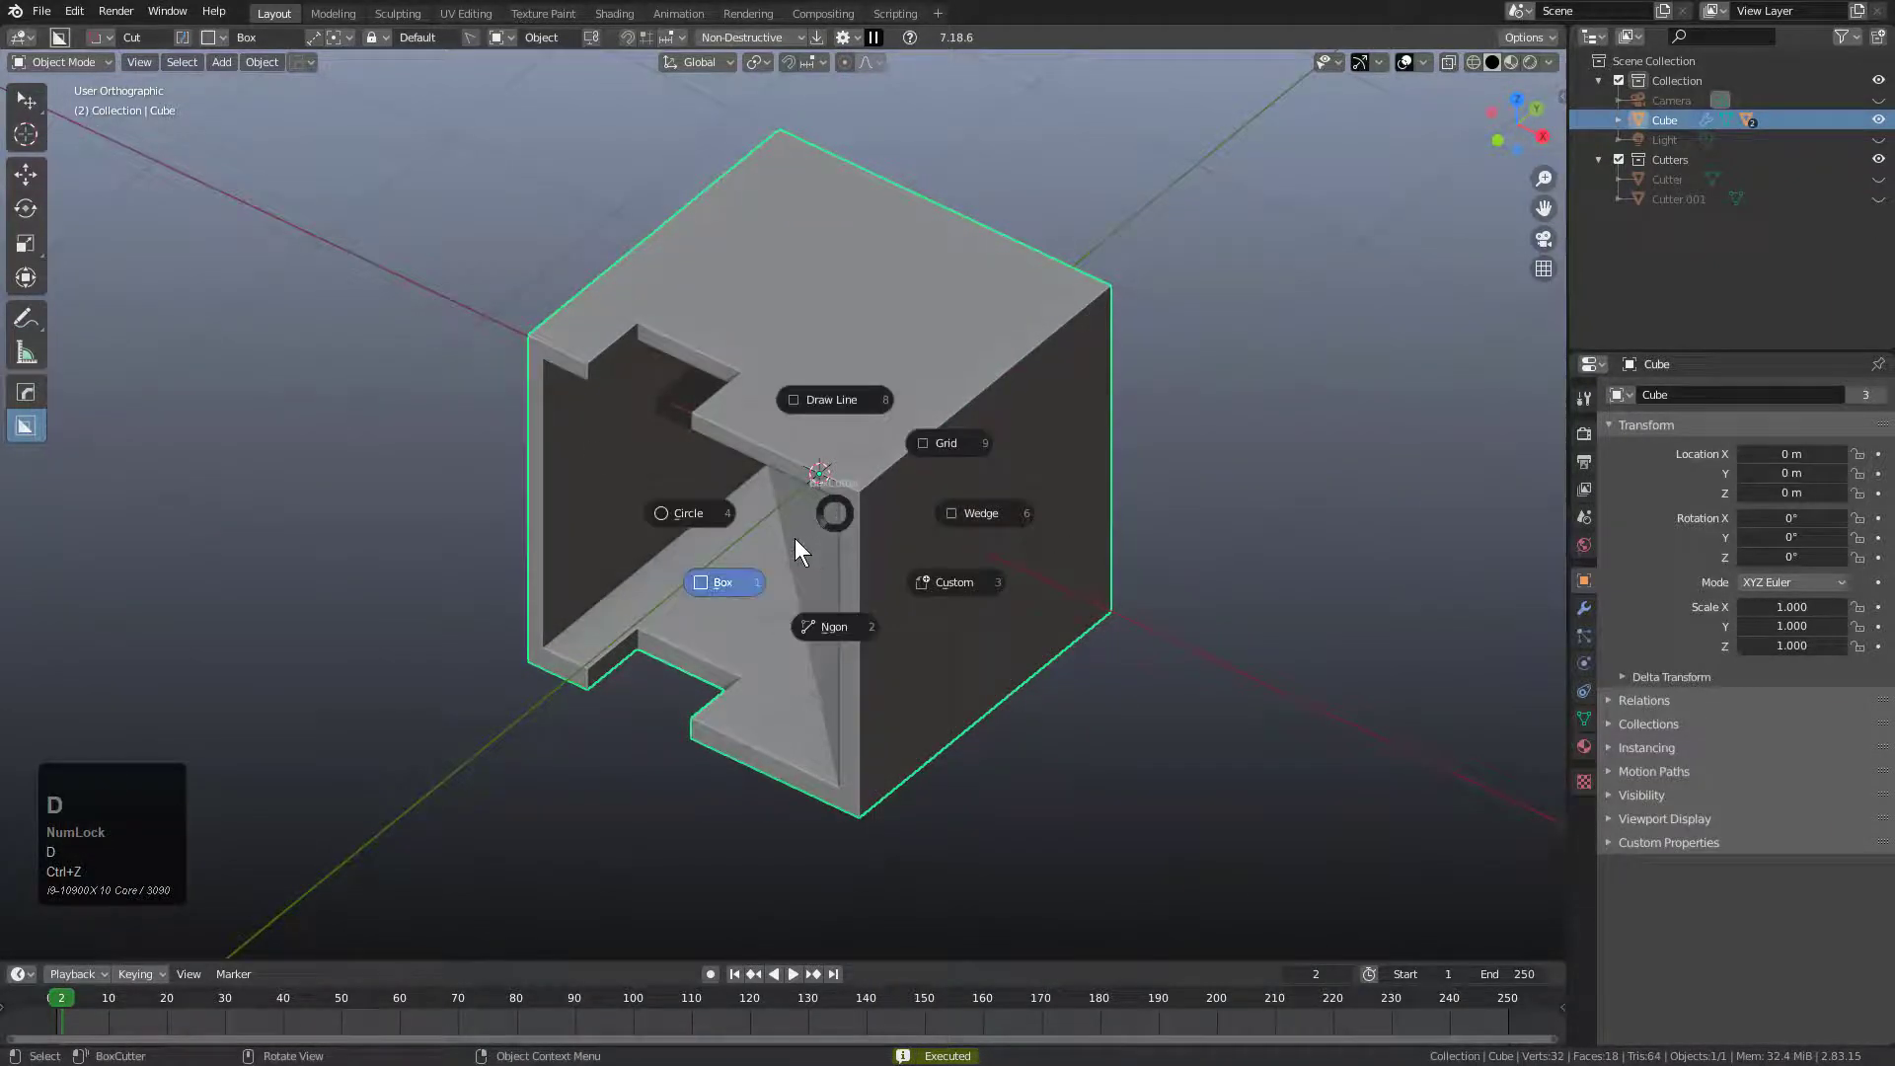
click(961, 593)
key(ctrl+z)
- Cut the Custom shape into nearly the whole right side of the cube, locking the cutter before applying it
middle_drag(961, 592, 807, 509)
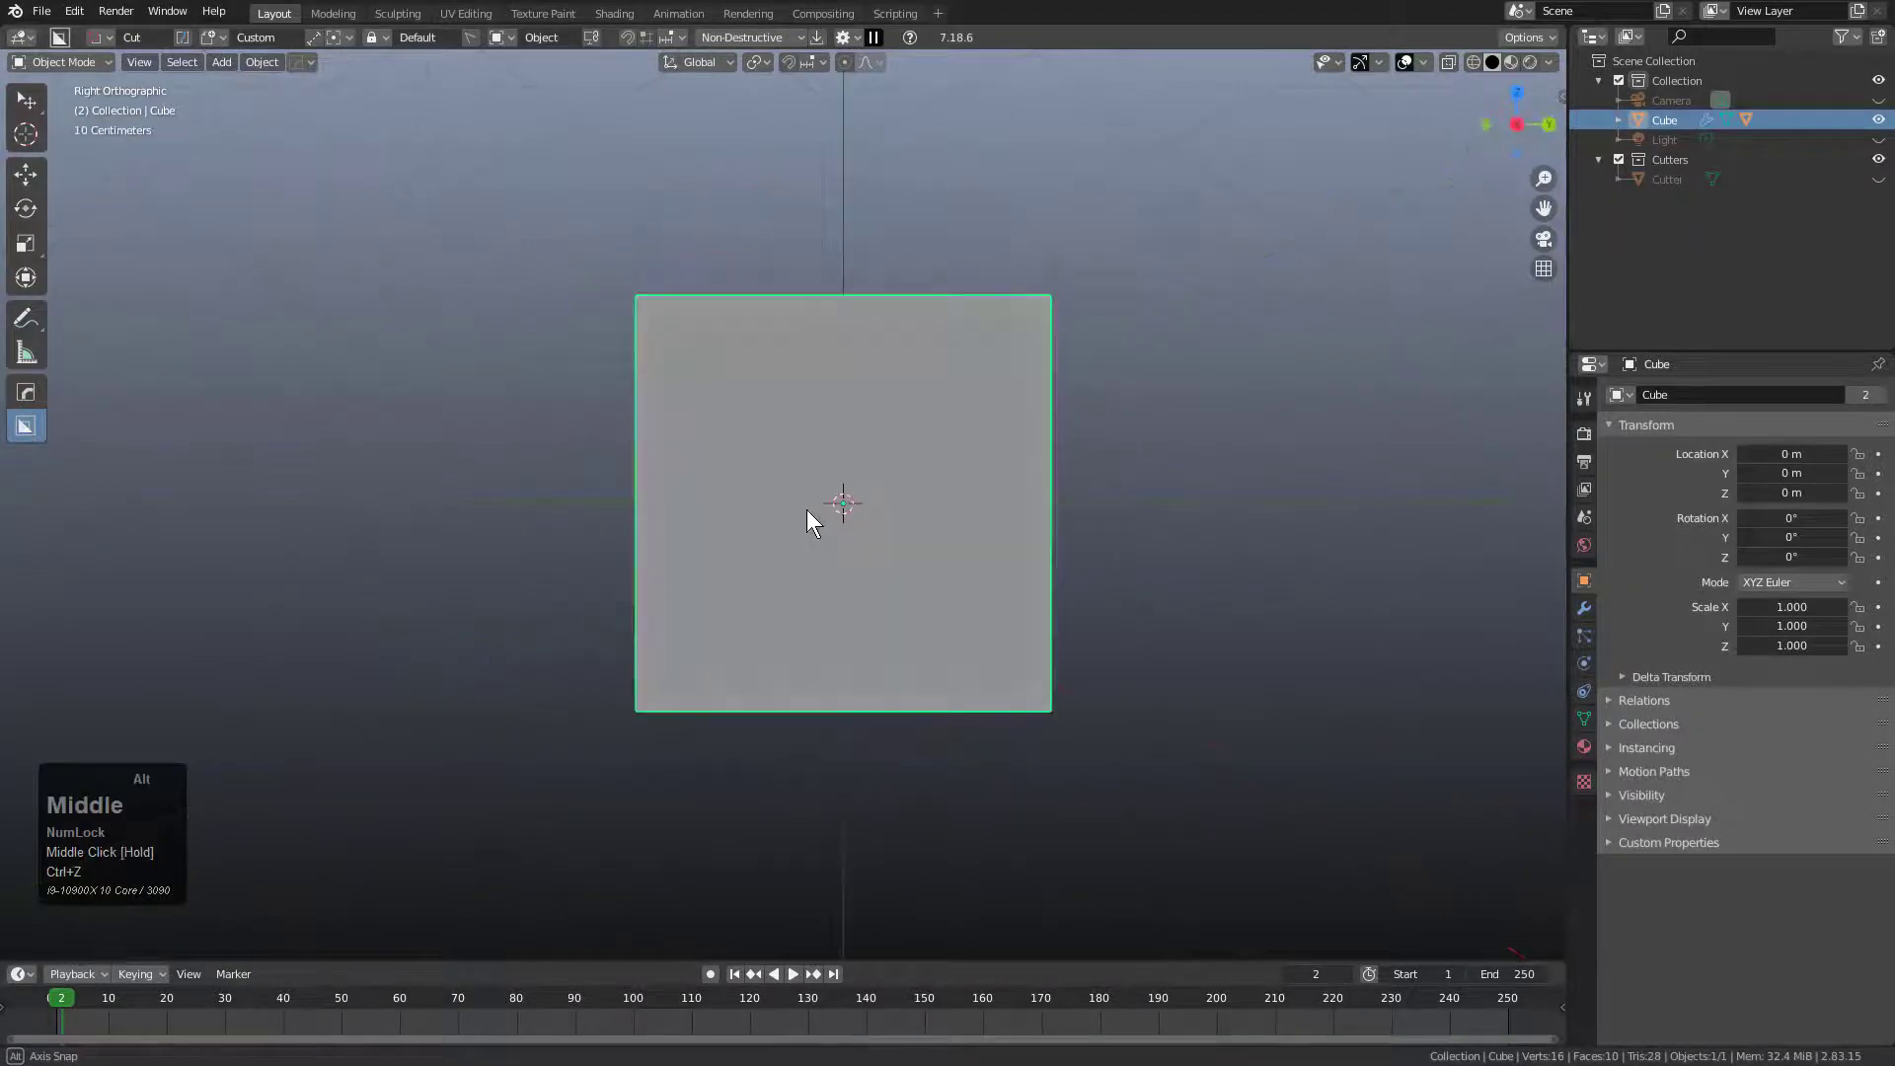
mouse_move(667, 326)
mouse_down()
mouse_move(972, 609)
mouse_move(1034, 692)
mouse_up()
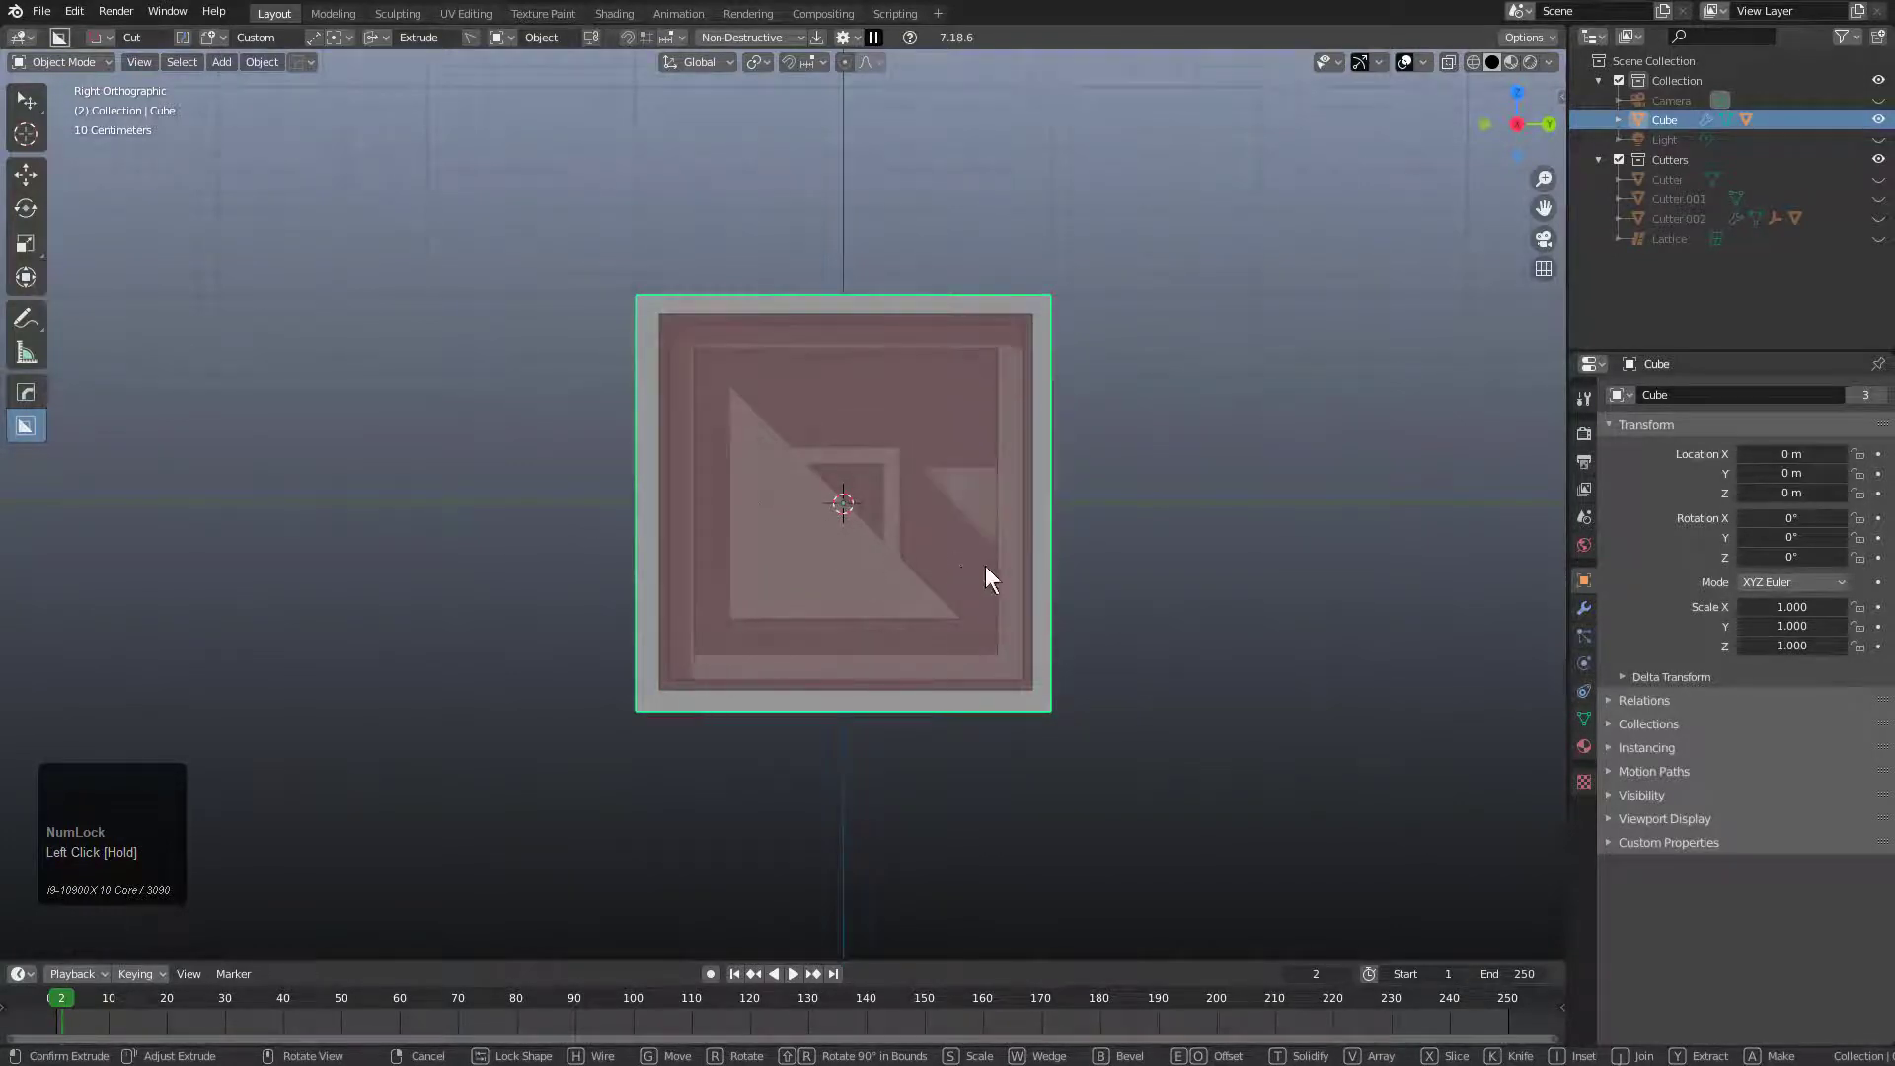
mouse_move(778, 465)
middle_down()
mouse_move(855, 542)
mouse_move(897, 549)
mouse_move(768, 475)
middle_up()
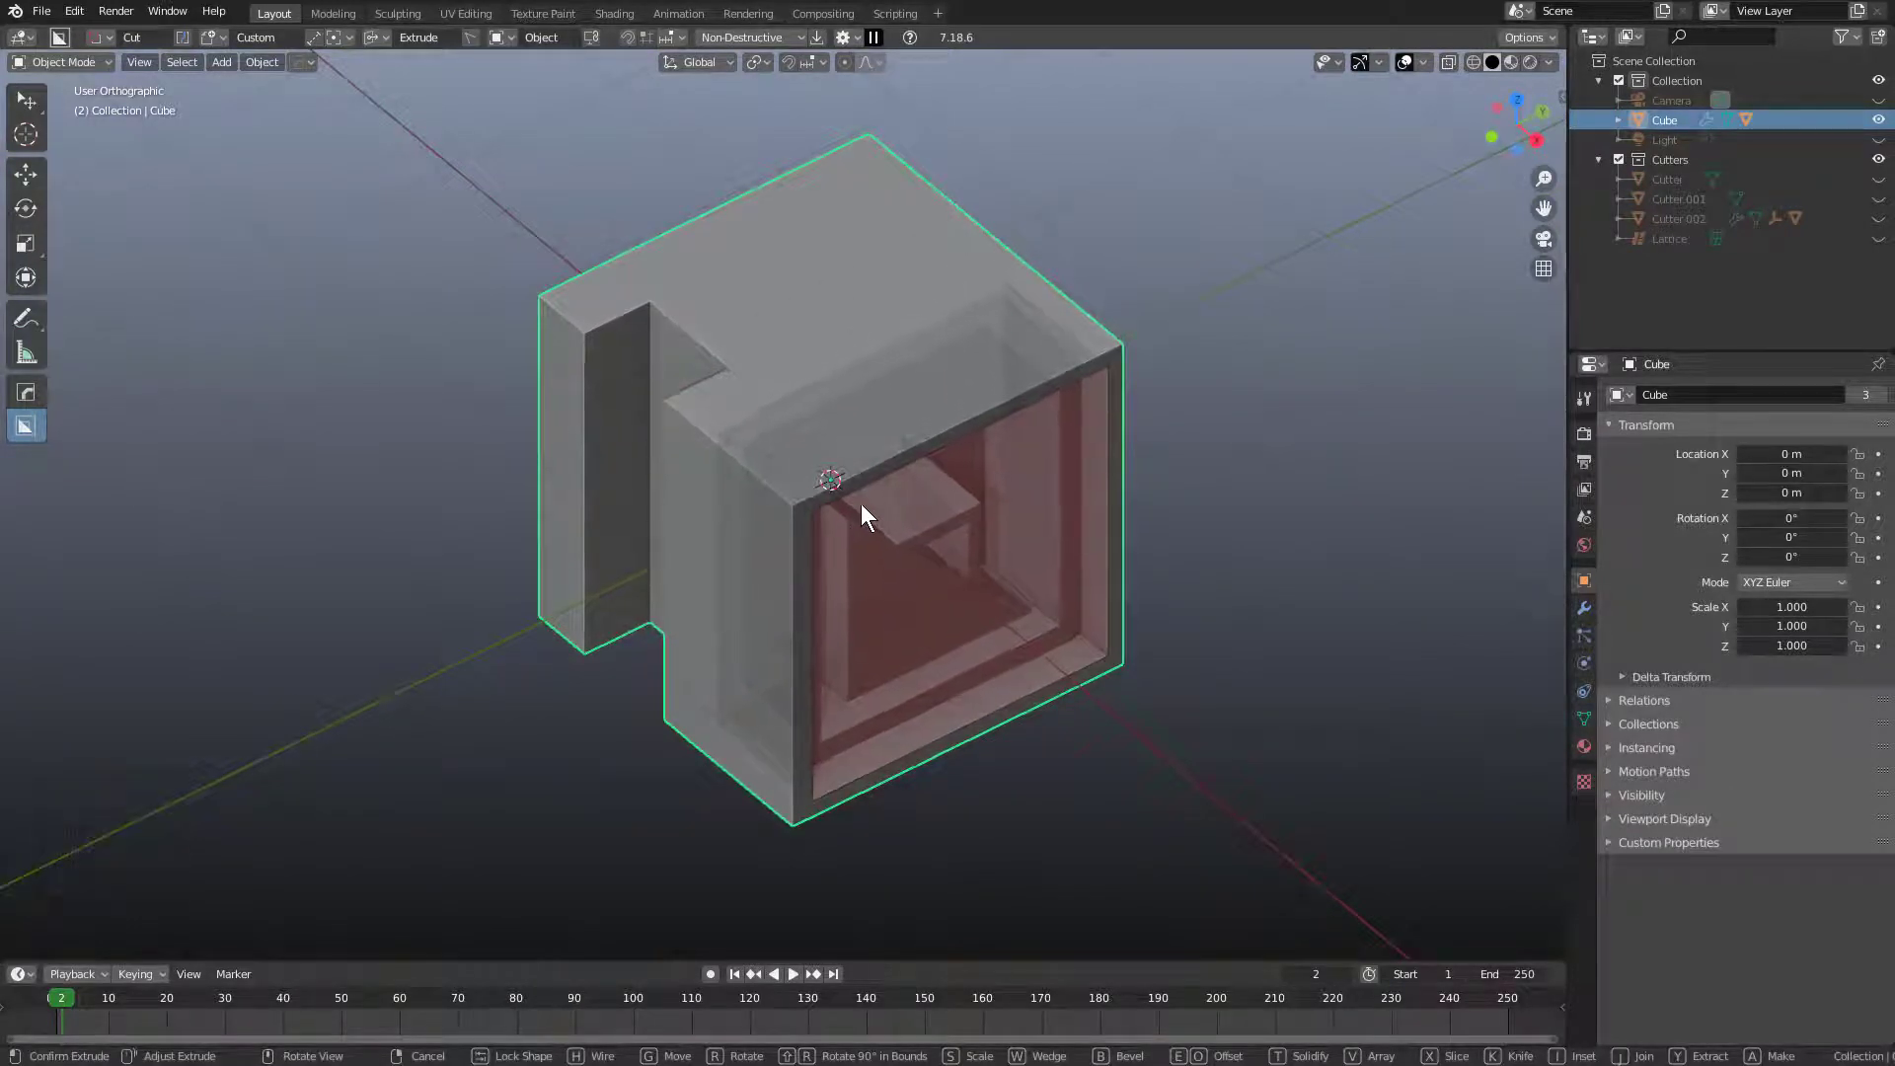
key(Tab)
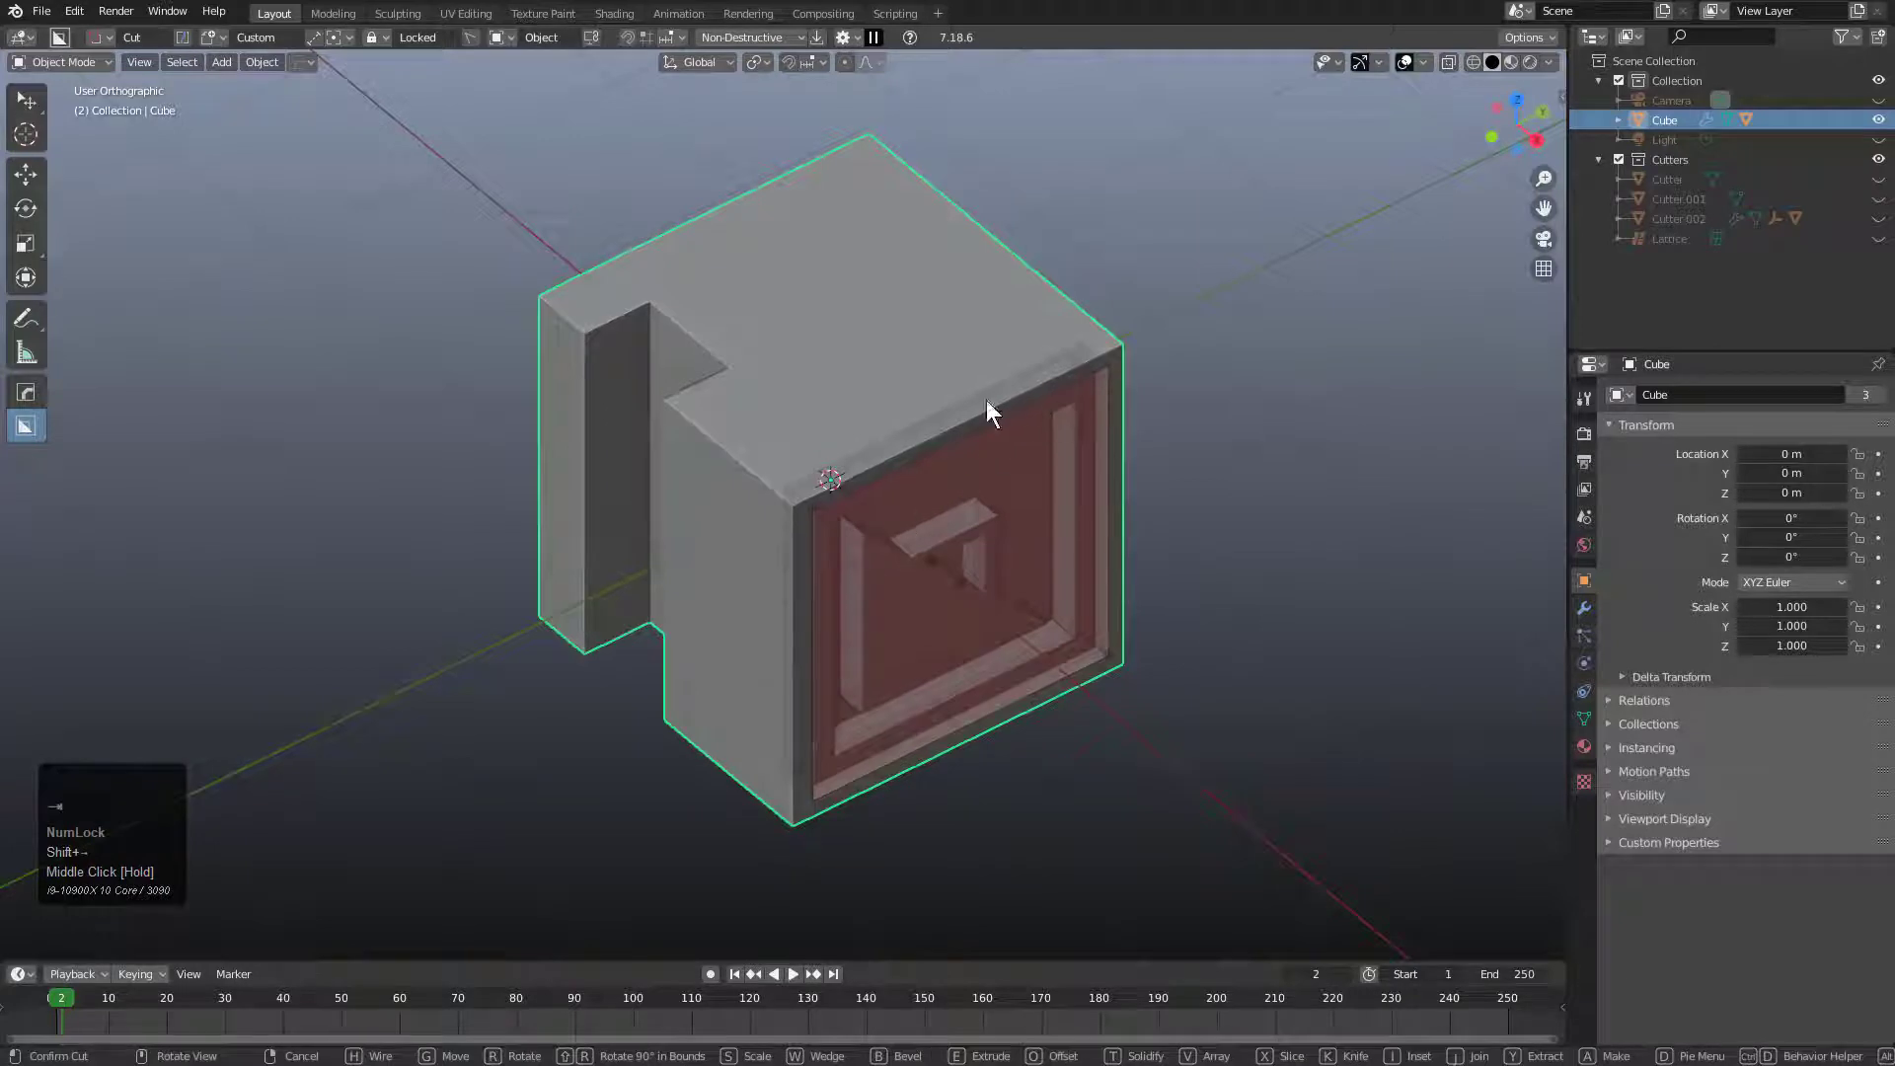
click(932, 665)
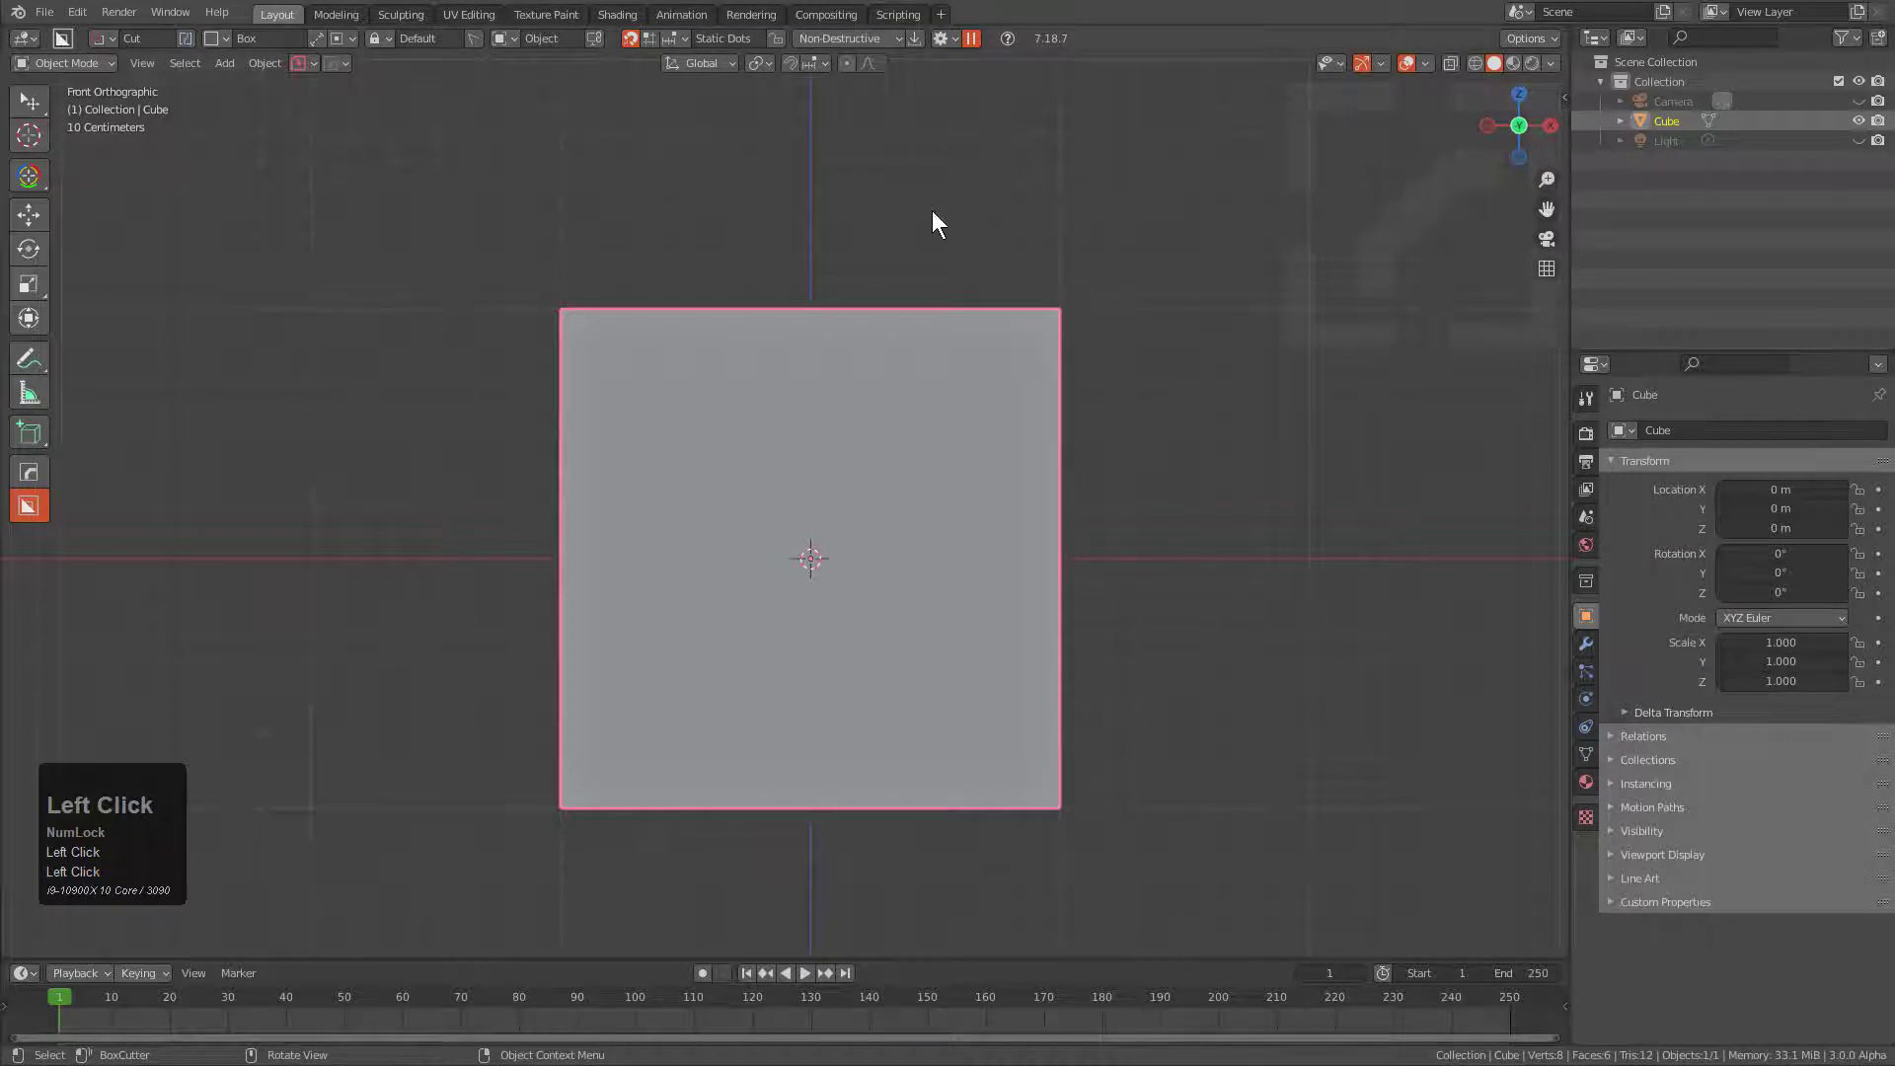
- Turn off Auto Depth in BoxCutter's shape settings and expand the input settings
click(948, 41)
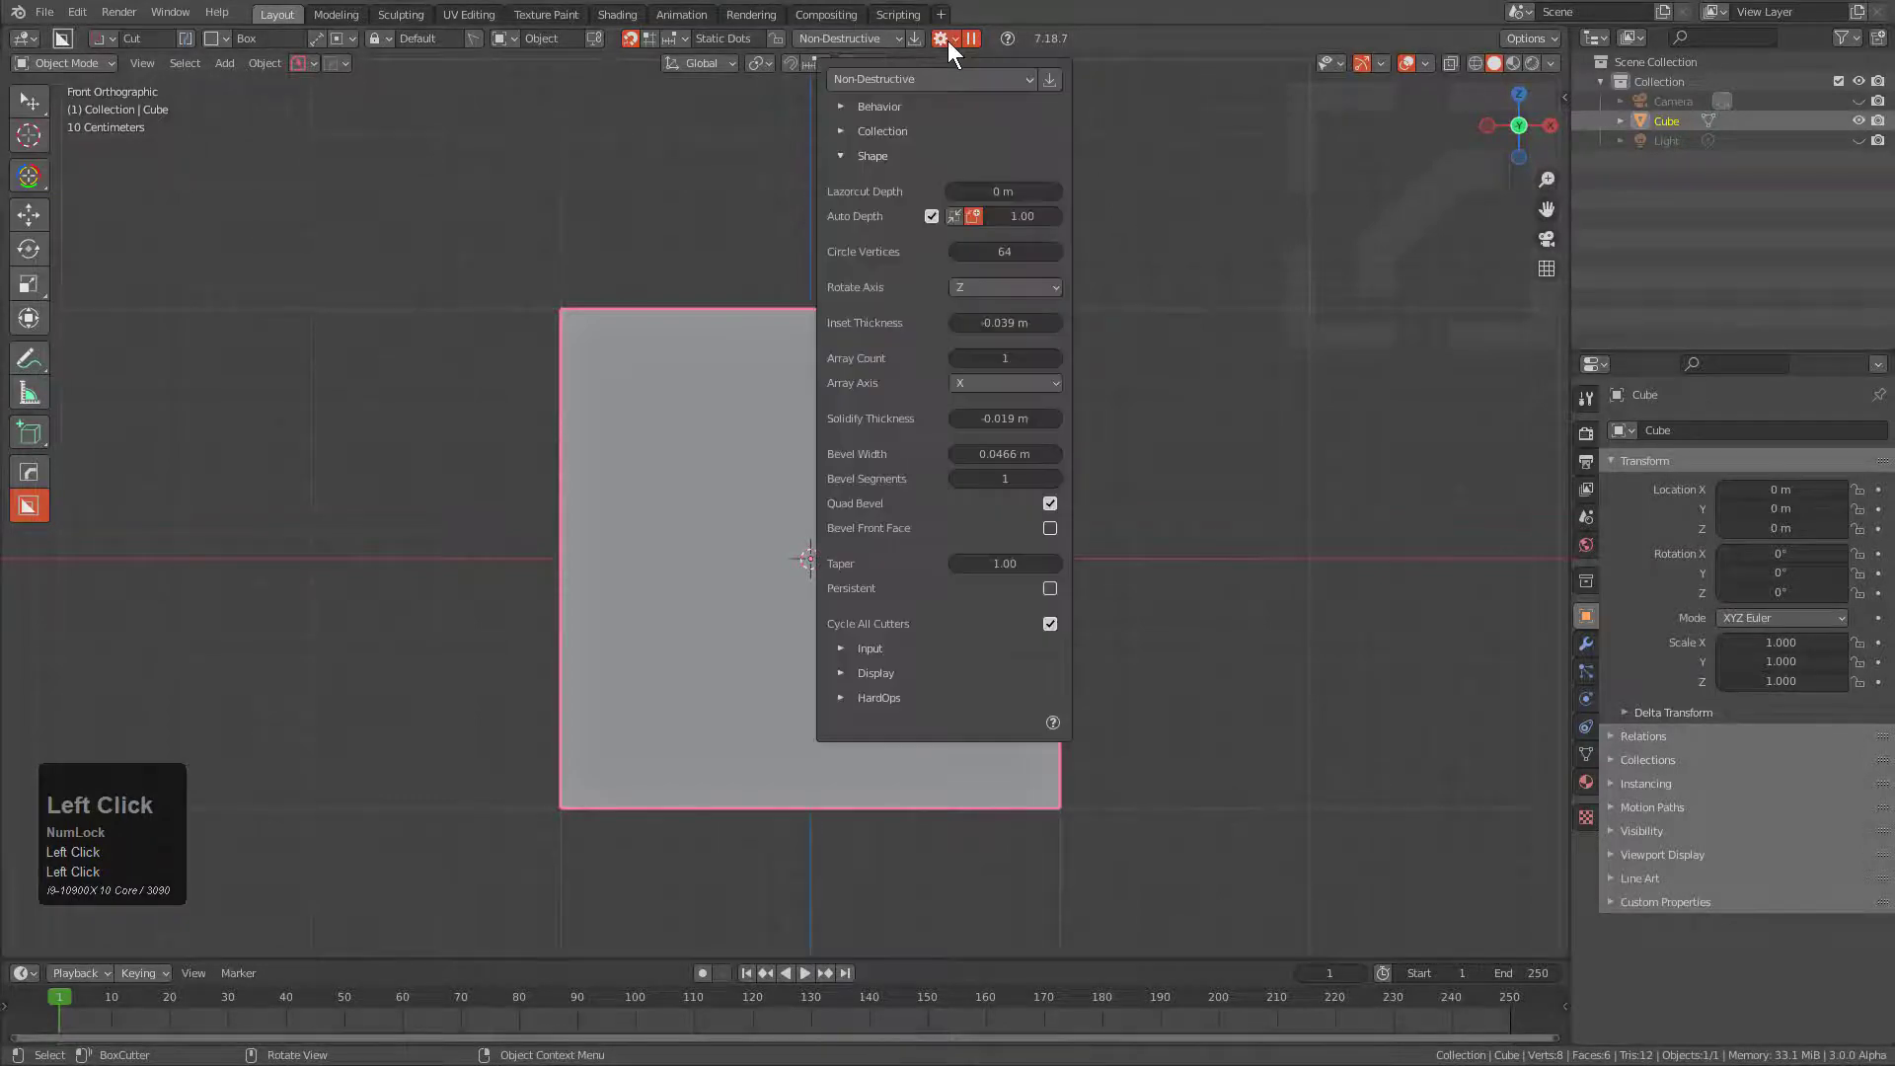
click(862, 152)
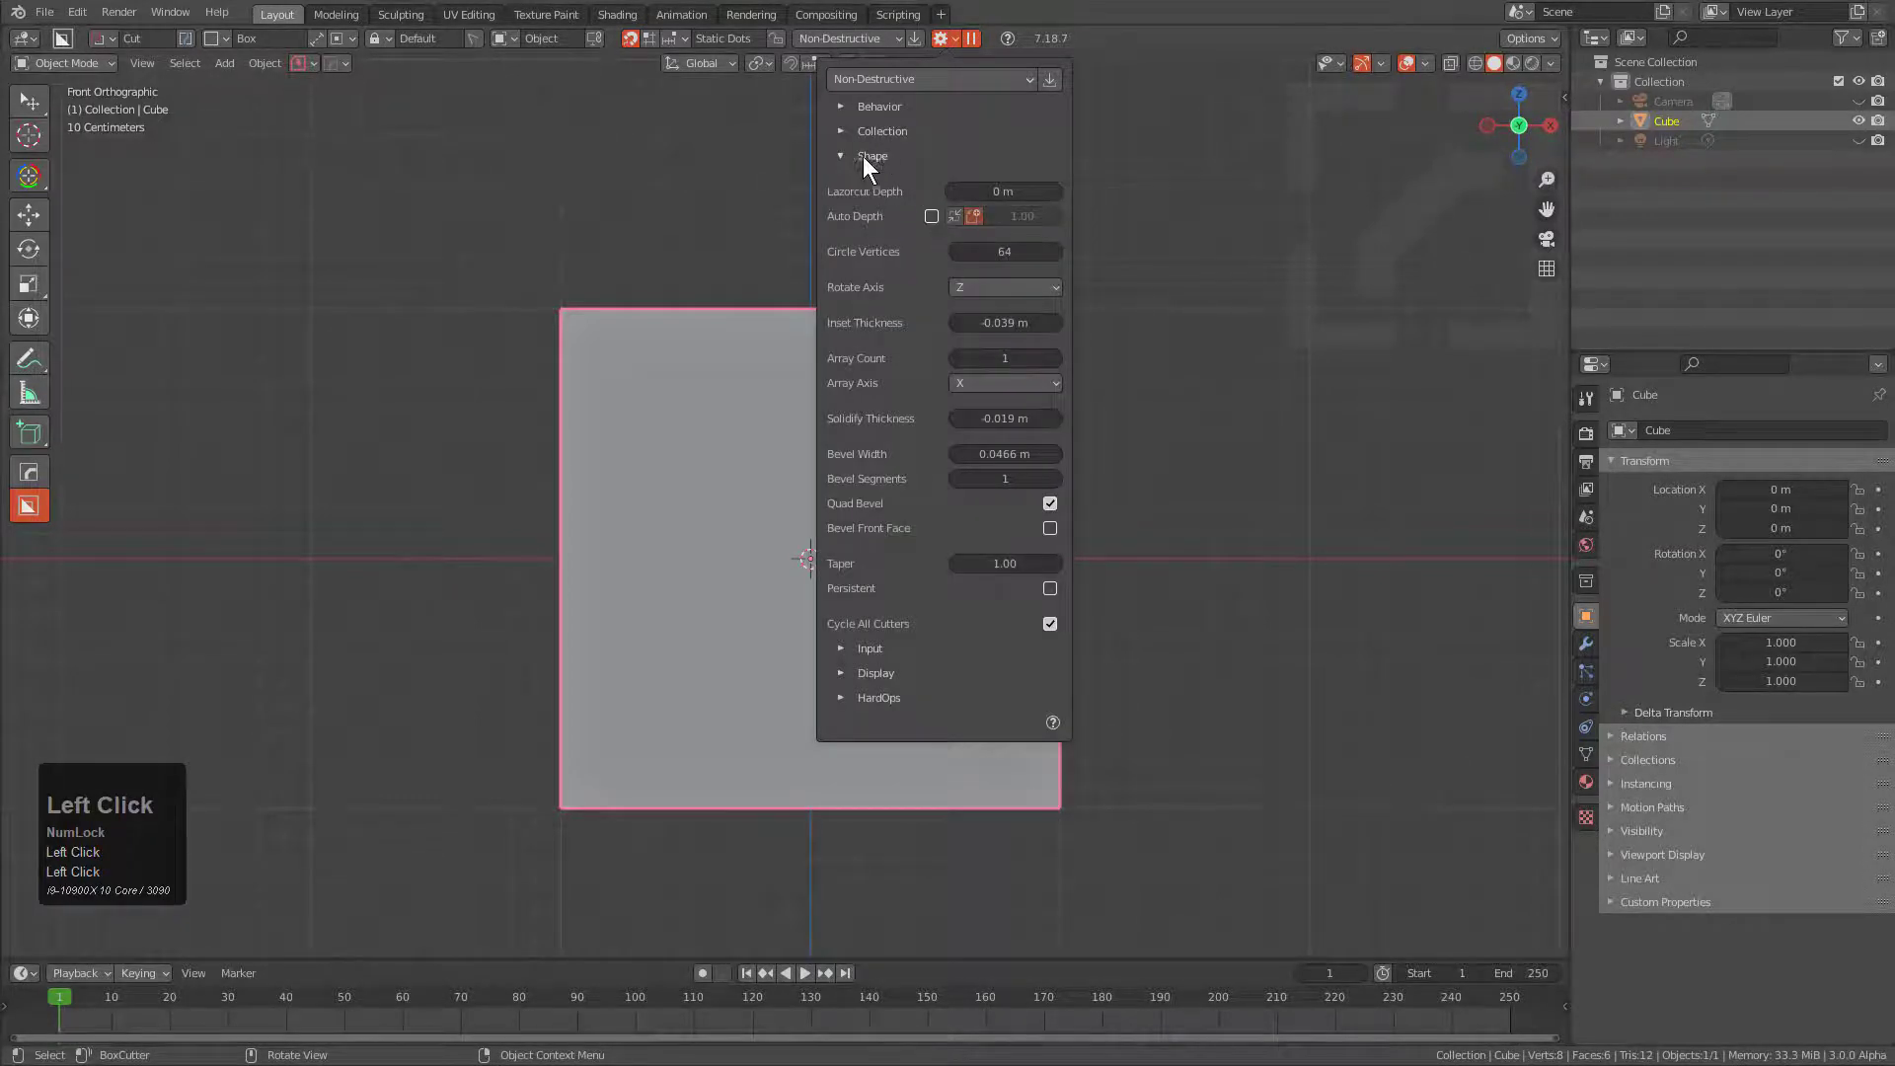
click(845, 152)
click(855, 179)
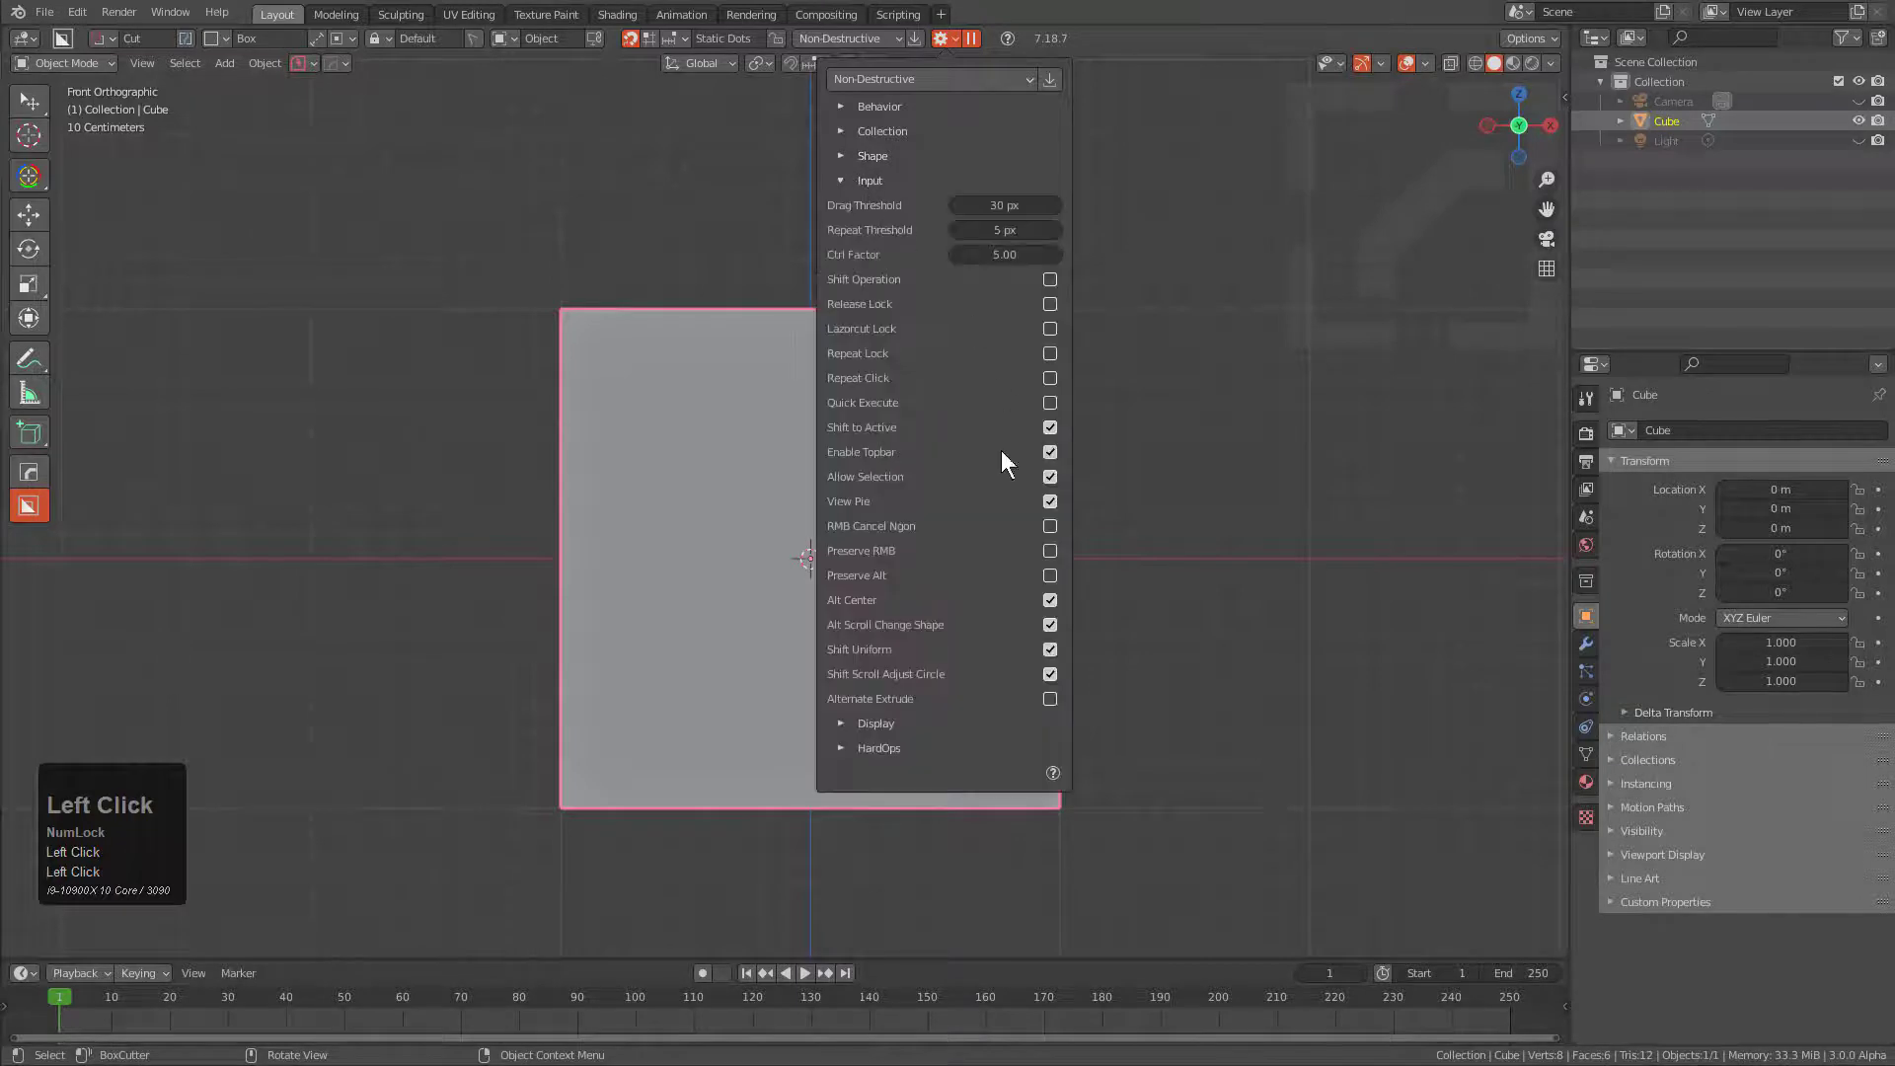
- Cut a box notch from the top edge down through the cube's full height, extruded about 2.015
middle_drag(590, 269, 676, 350)
mouse_move(524, 307)
mouse_down()
mouse_move(495, 405)
mouse_move(98, 186)
mouse_move(1324, 326)
mouse_move(737, 242)
mouse_move(173, 128)
mouse_move(1168, 251)
mouse_up()
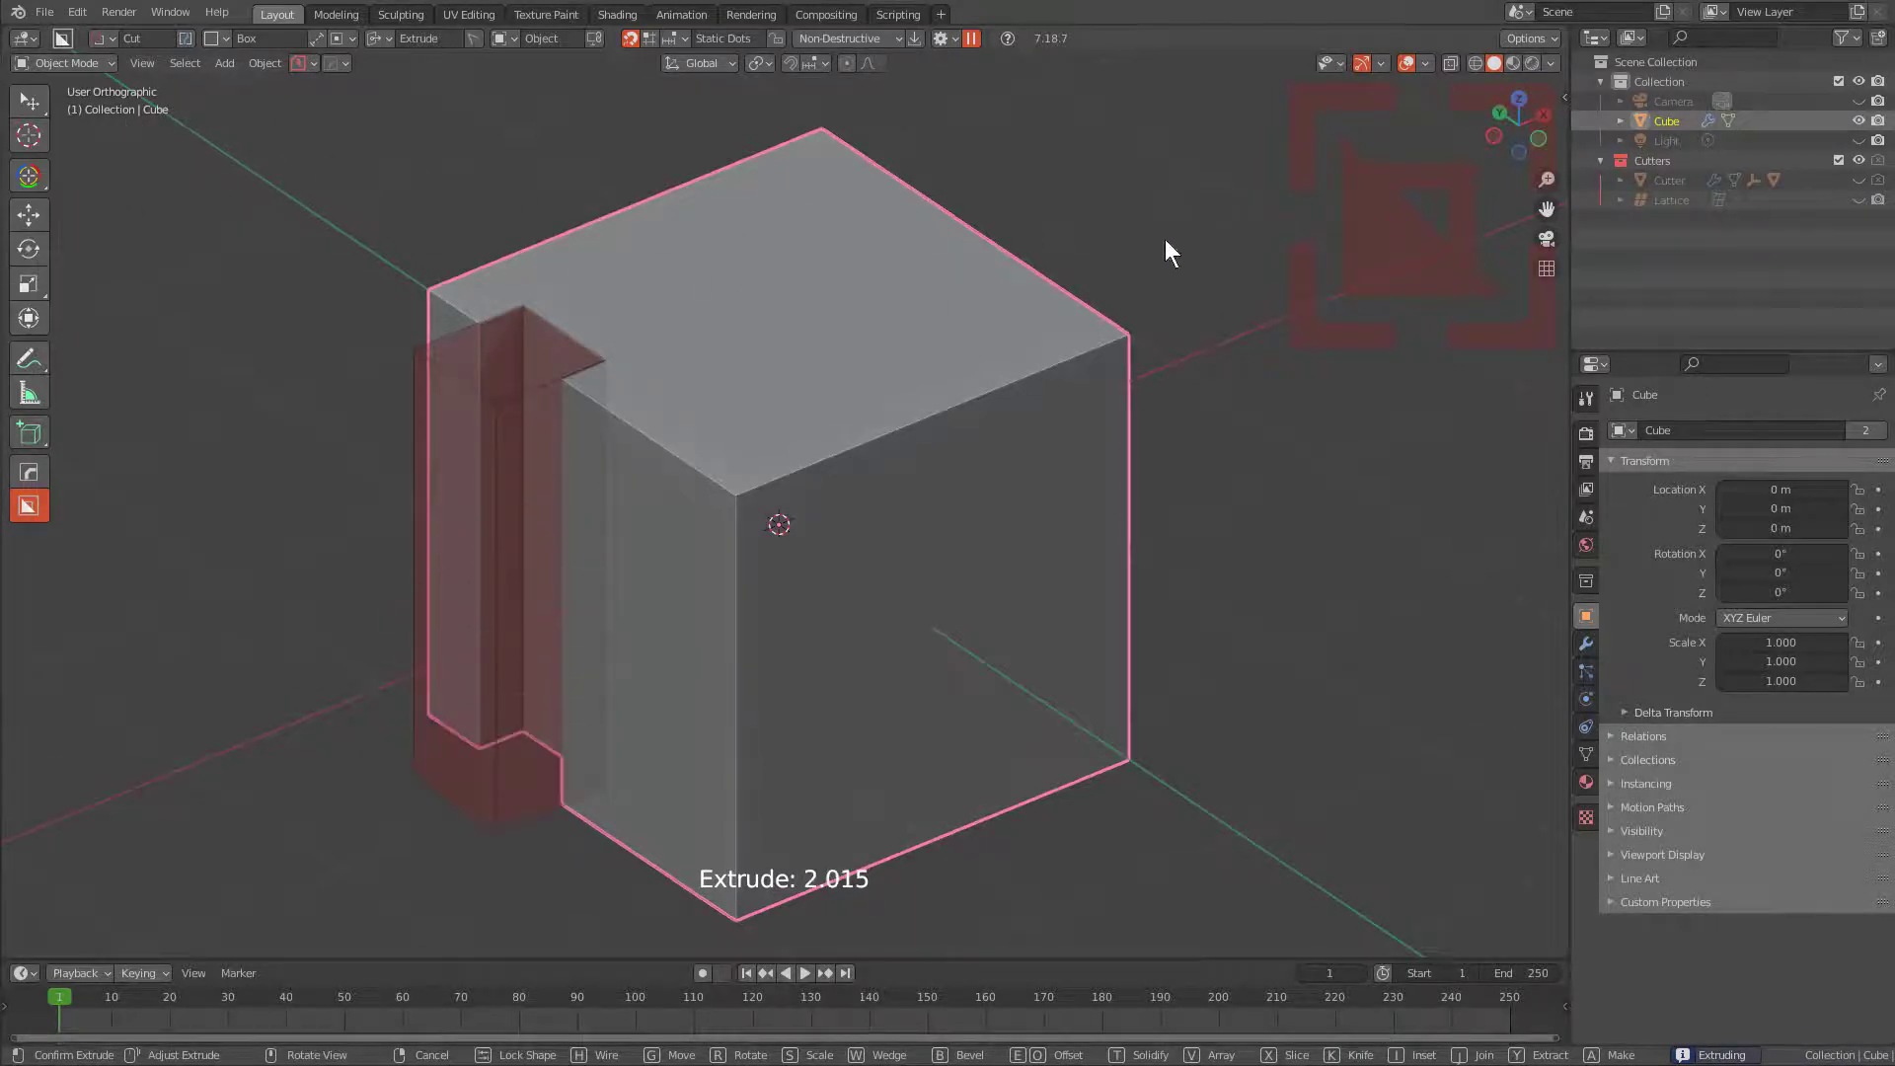
click(1222, 251)
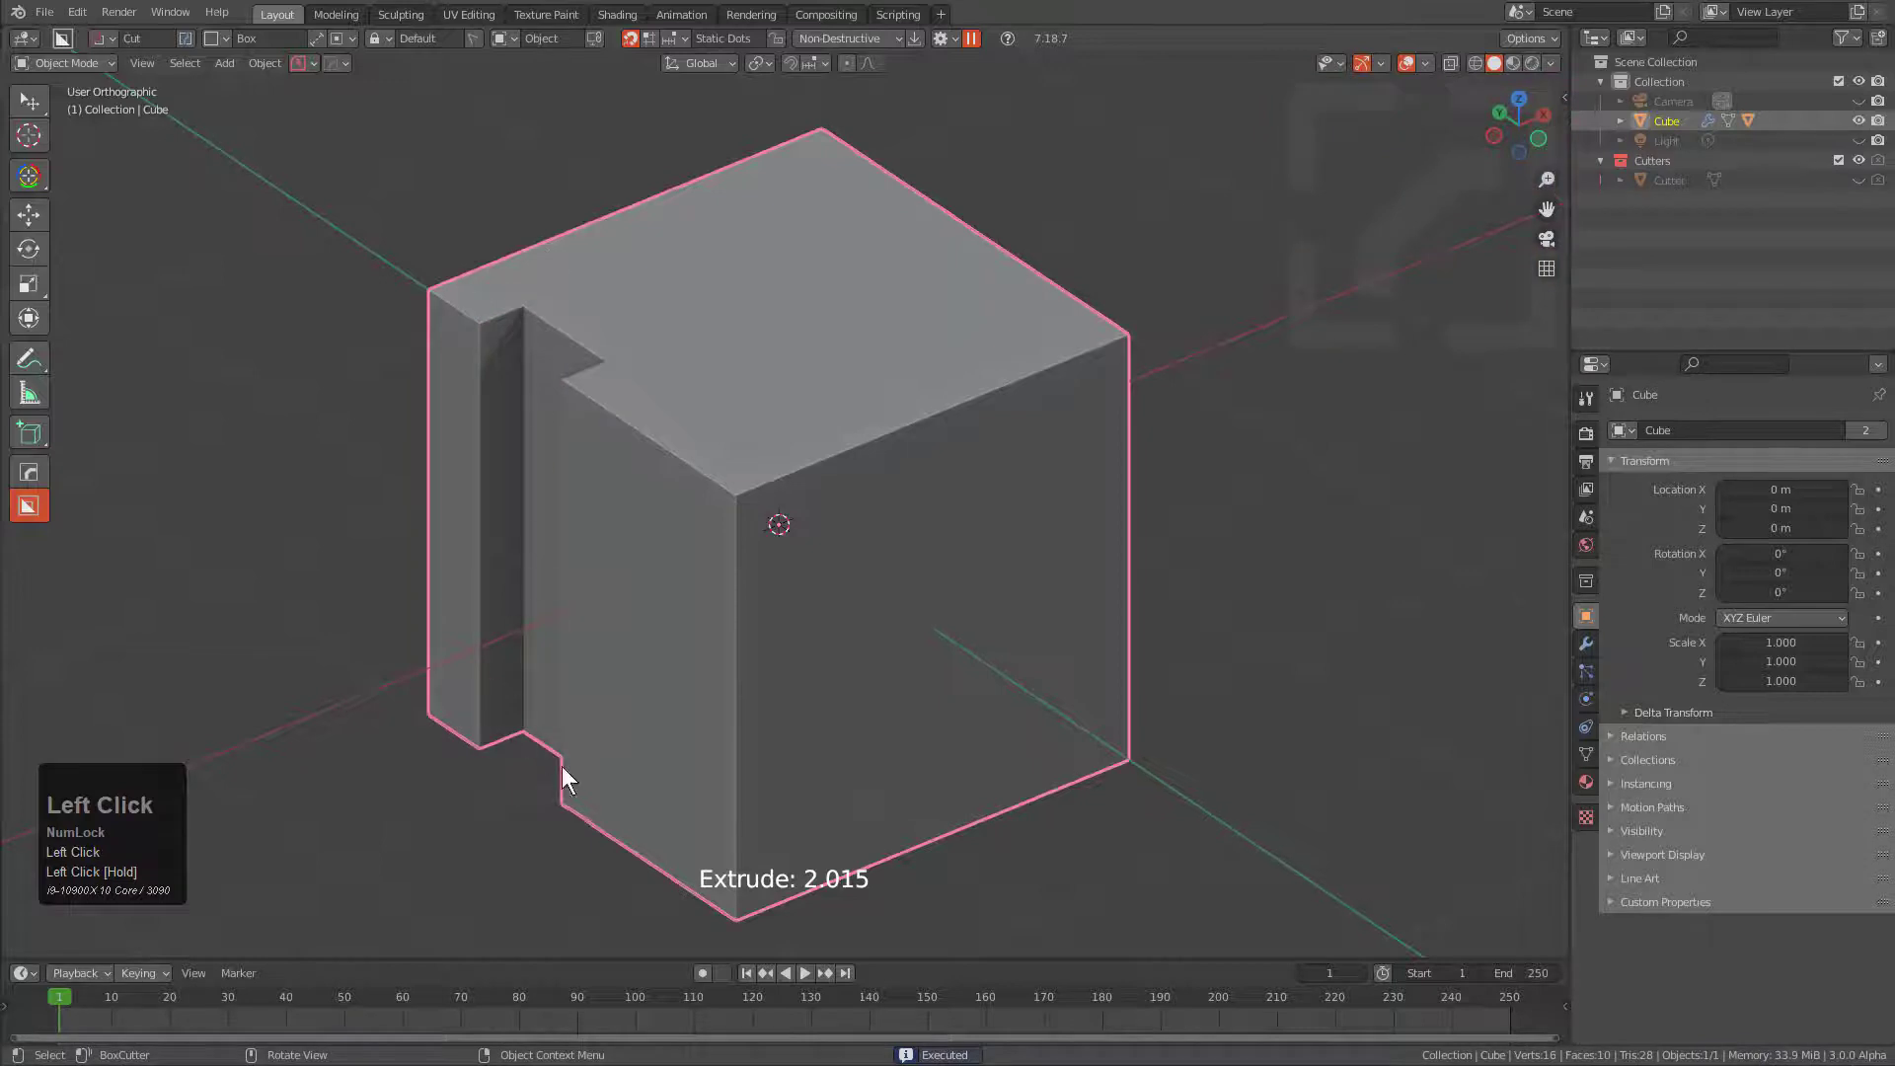
- Cut two adjoining shallow box recesses into the top face beside the notch, the second about 0.071 deep
mouse_move(583, 330)
mouse_down()
mouse_move(532, 549)
mouse_move(555, 775)
mouse_up()
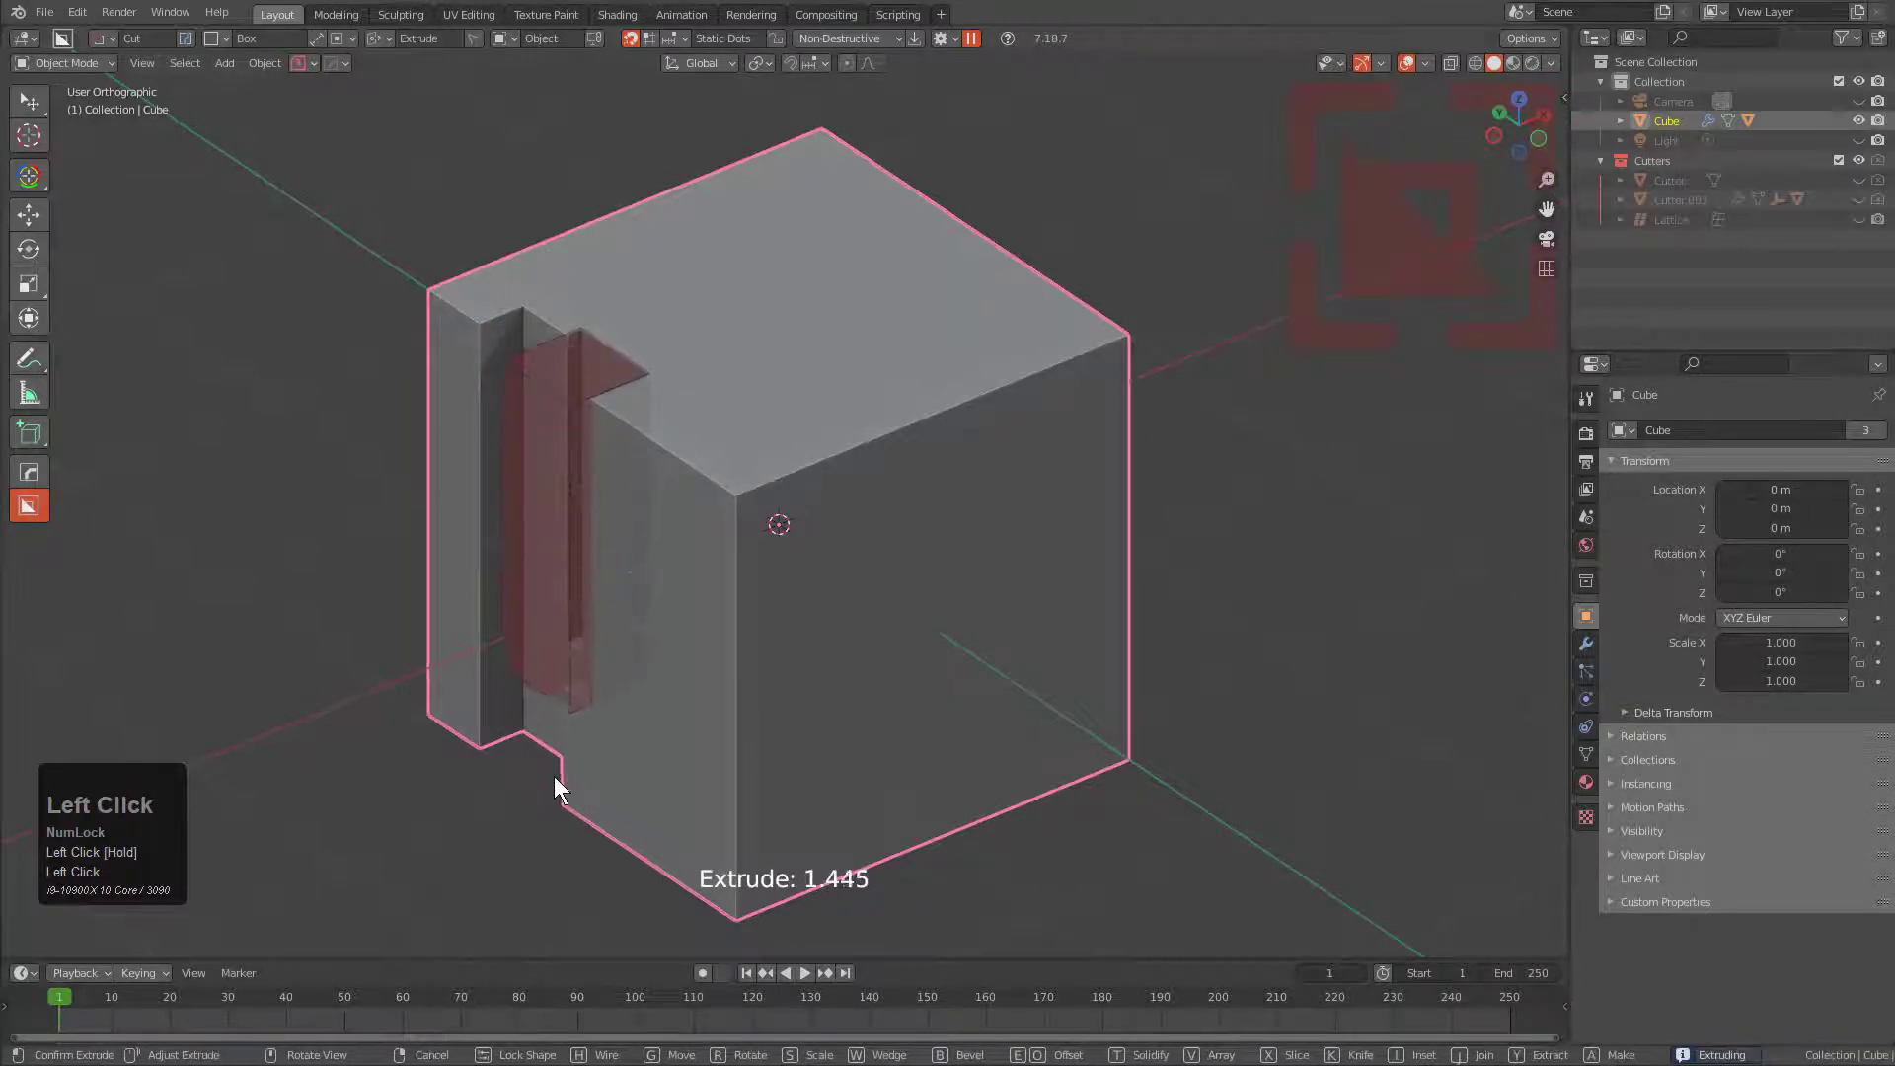
click(587, 437)
drag(587, 304, 567, 472)
click(568, 488)
- Lazorcut a narrow vertical slot through the middle of the cube from the left view
middle_drag(735, 529, 861, 473)
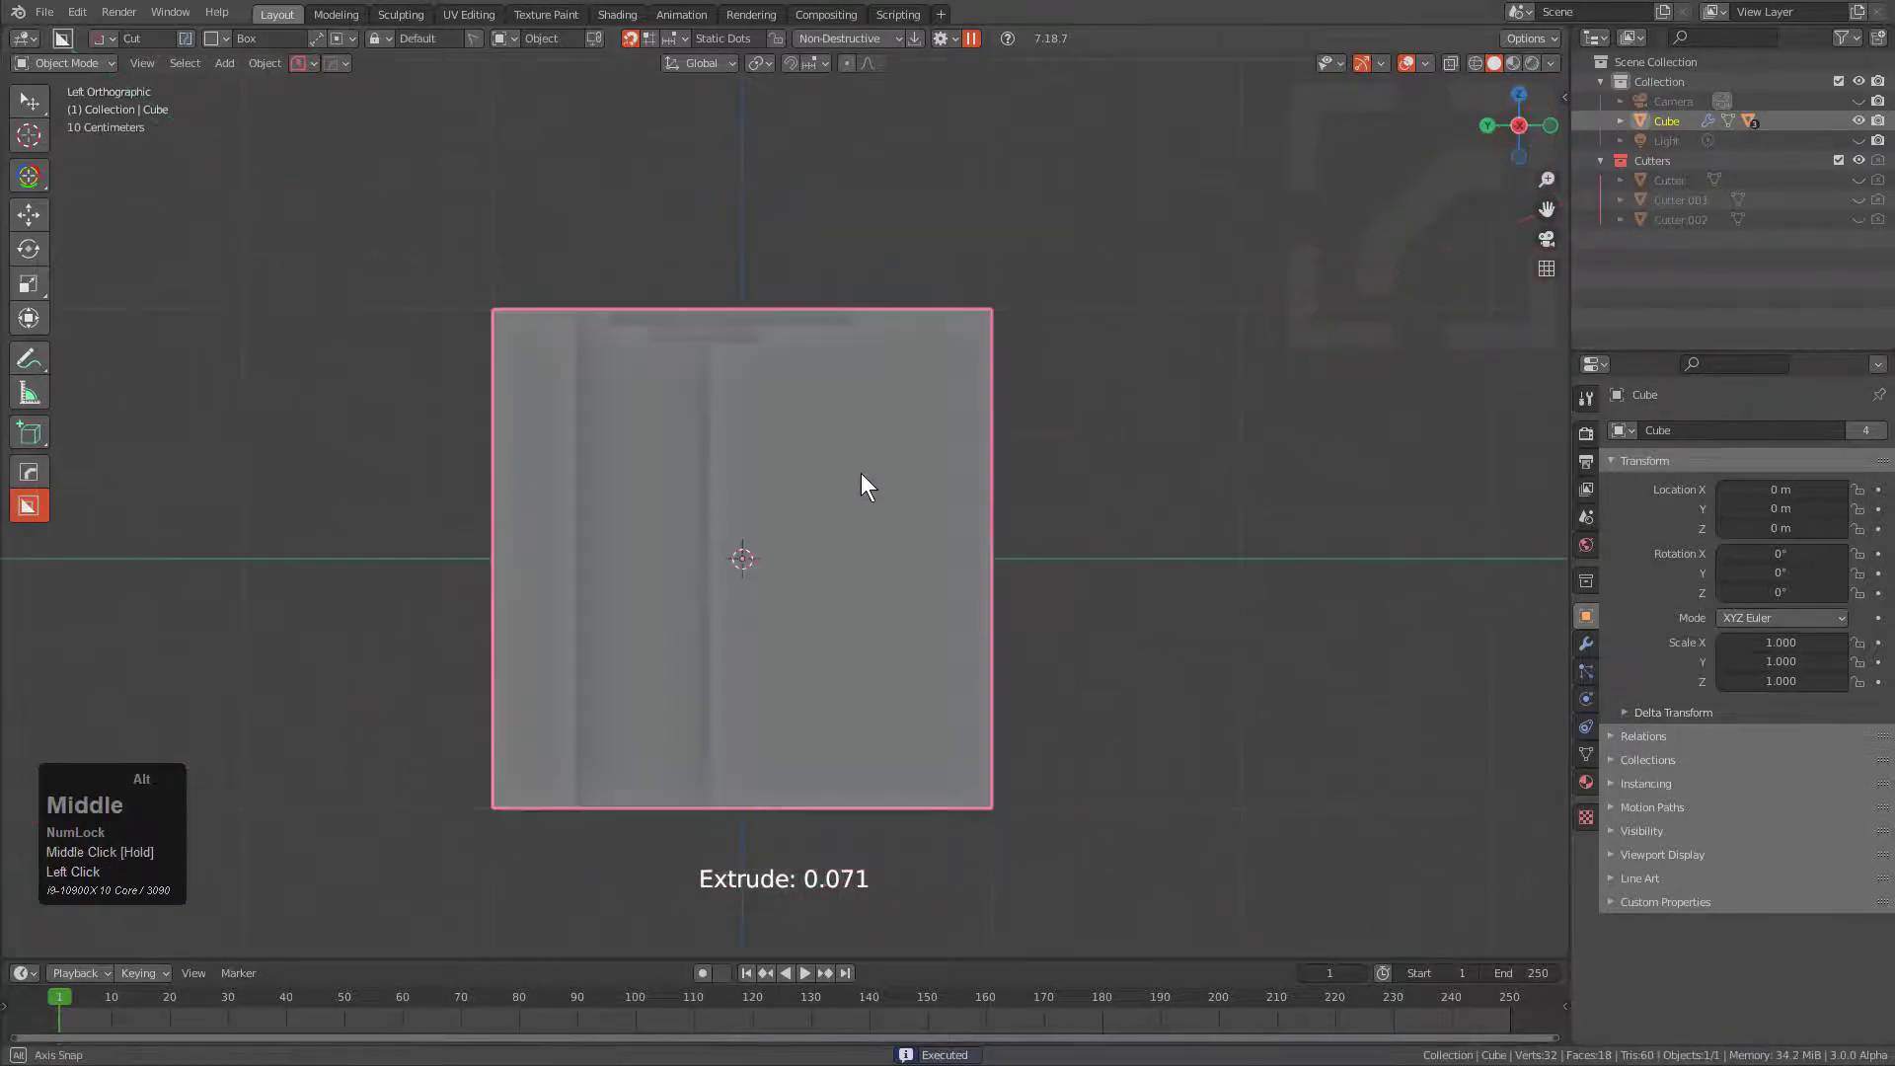
drag(730, 366, 754, 797)
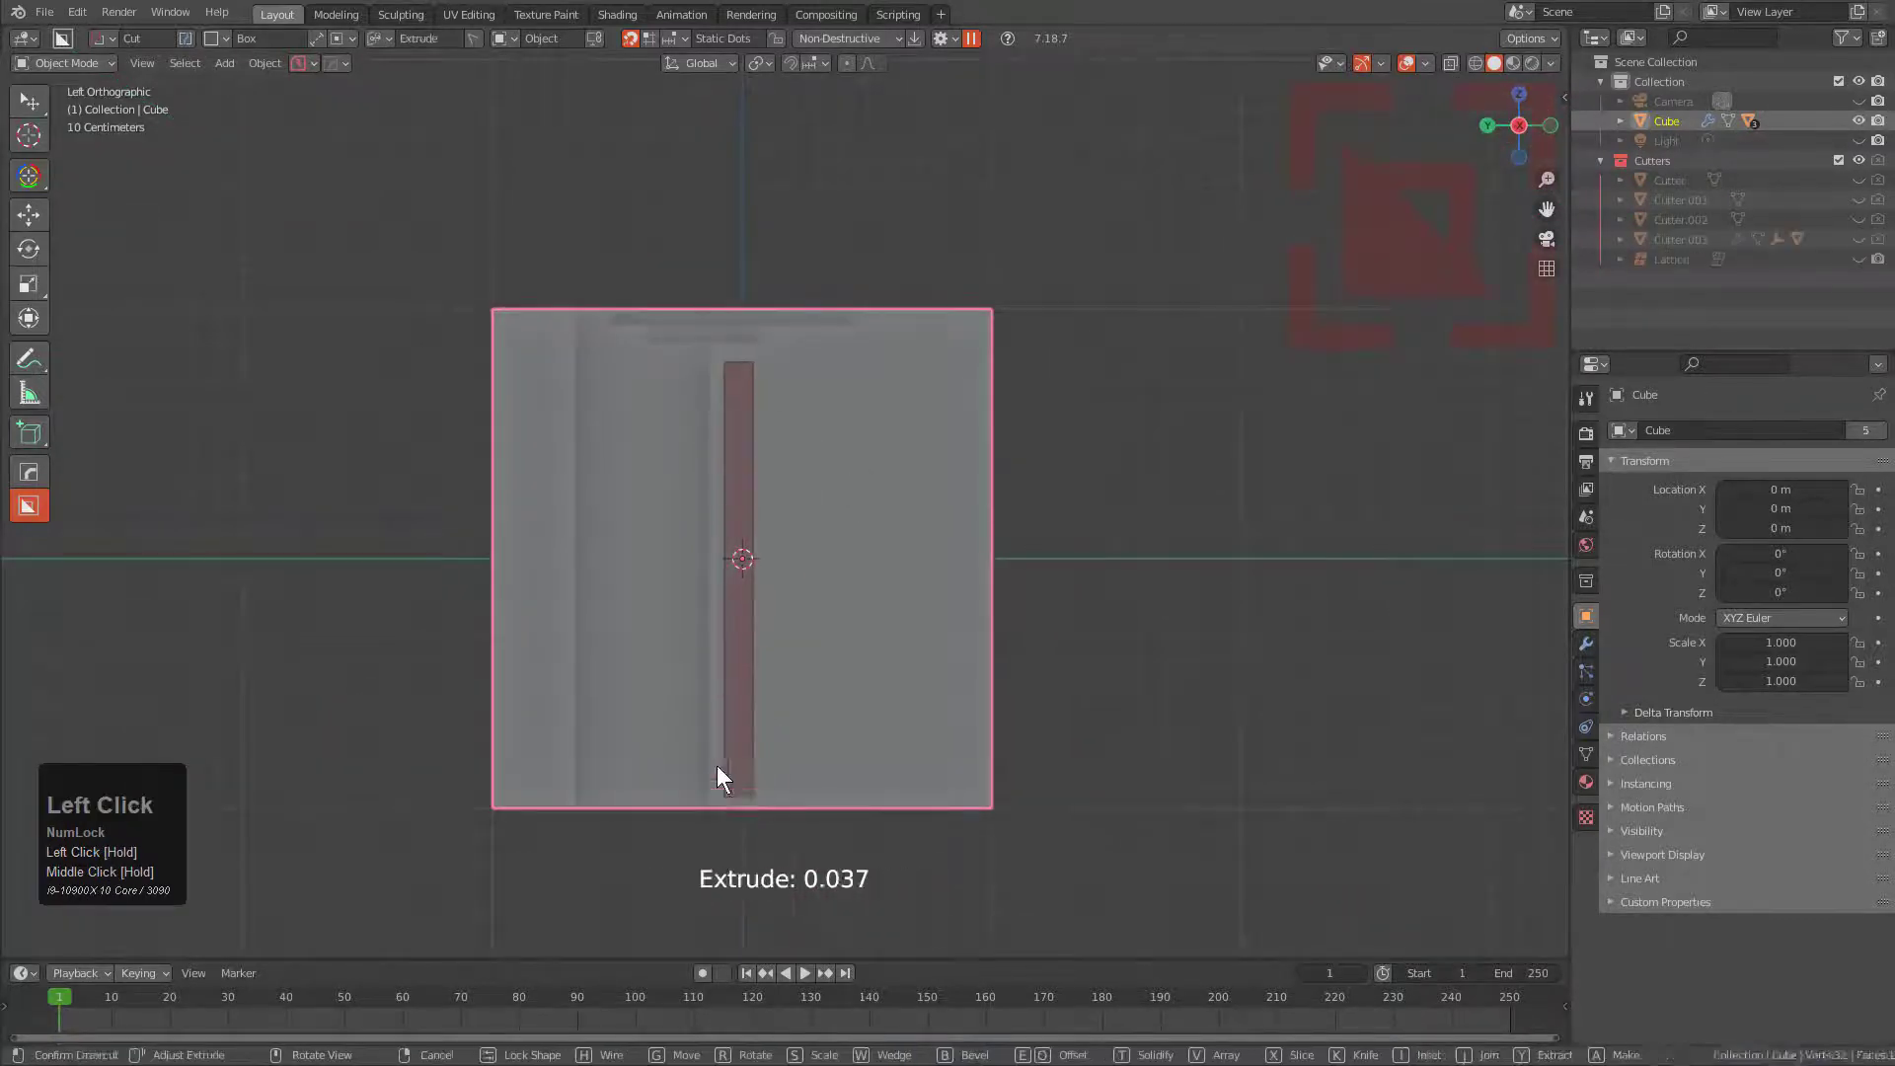
click(224, 468)
- Cut three rectangular recesses into the left side around the notch: a small corner one, a tall narrow one and a wider one about 1.037 deep
mouse_move(515, 322)
mouse_down()
mouse_move(554, 395)
mouse_move(594, 728)
mouse_up()
click(572, 476)
click(464, 624)
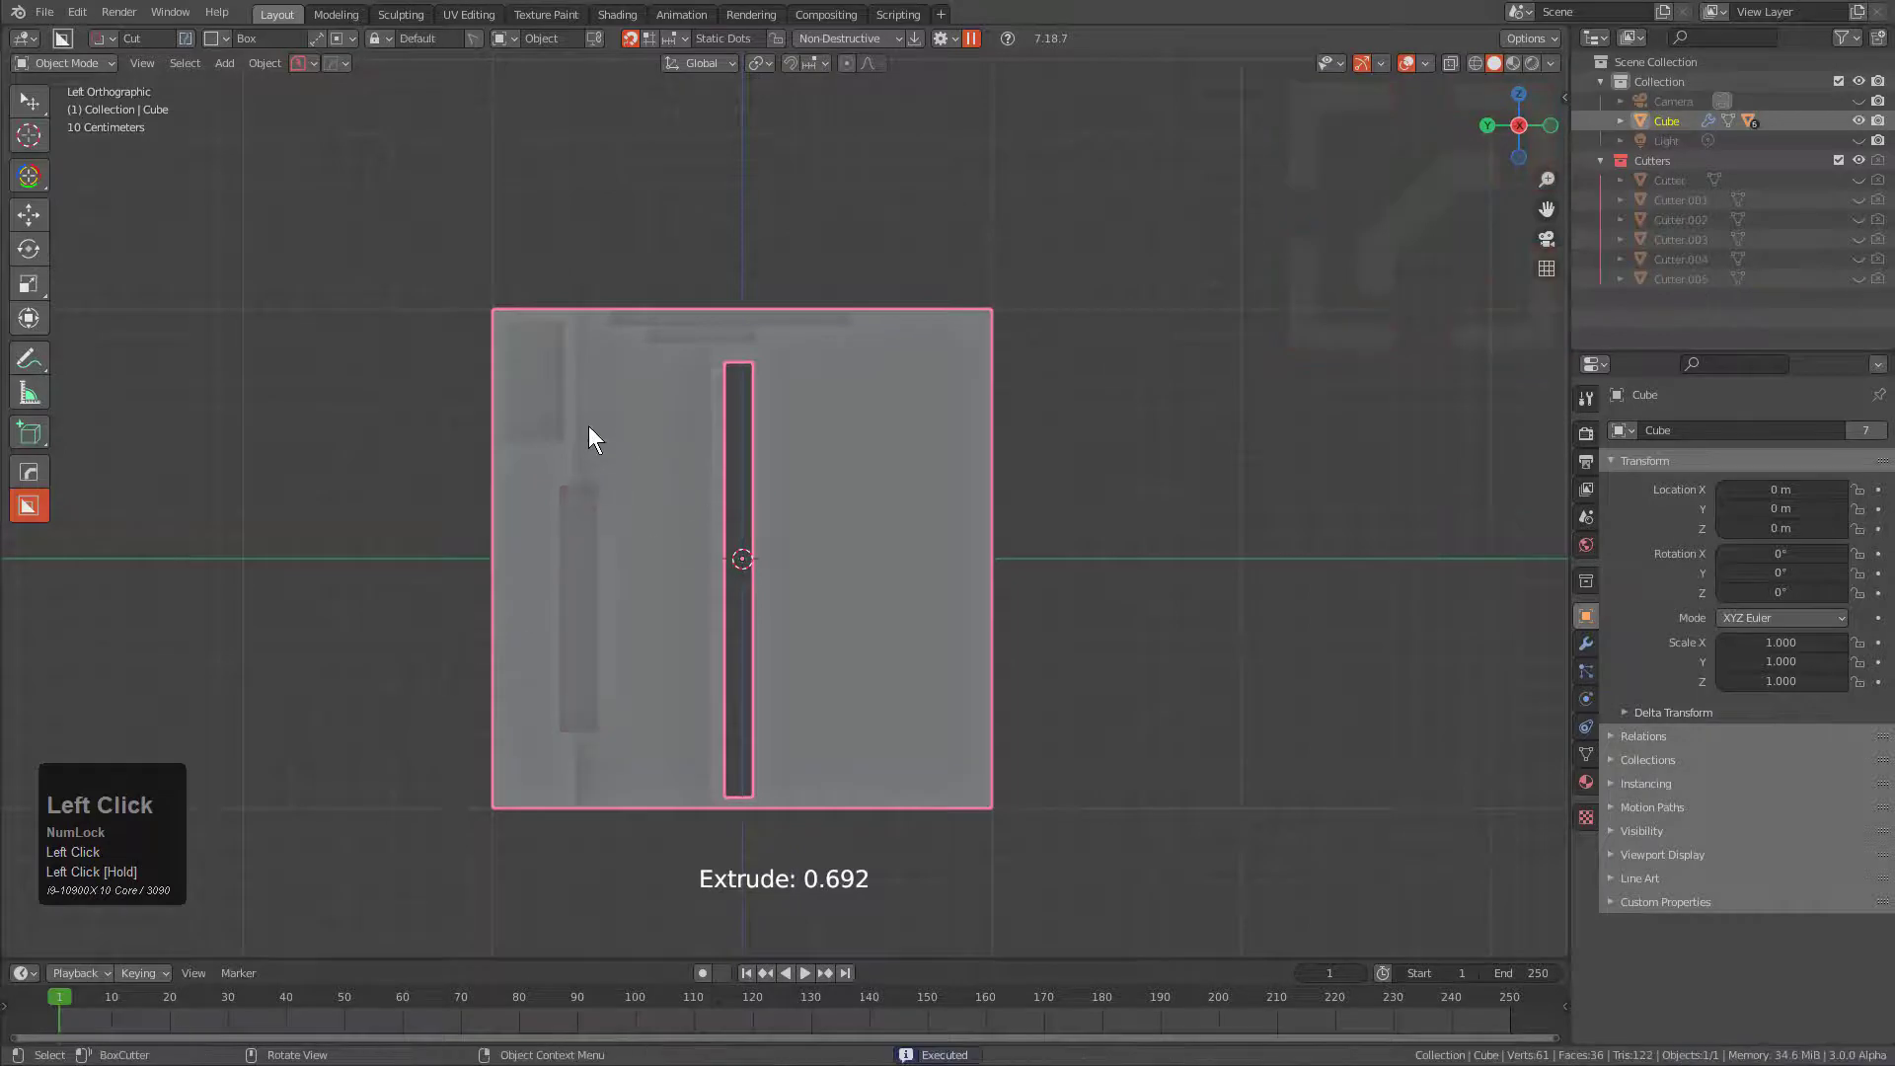
mouse_move(598, 382)
mouse_down()
mouse_move(682, 482)
mouse_move(695, 467)
mouse_up()
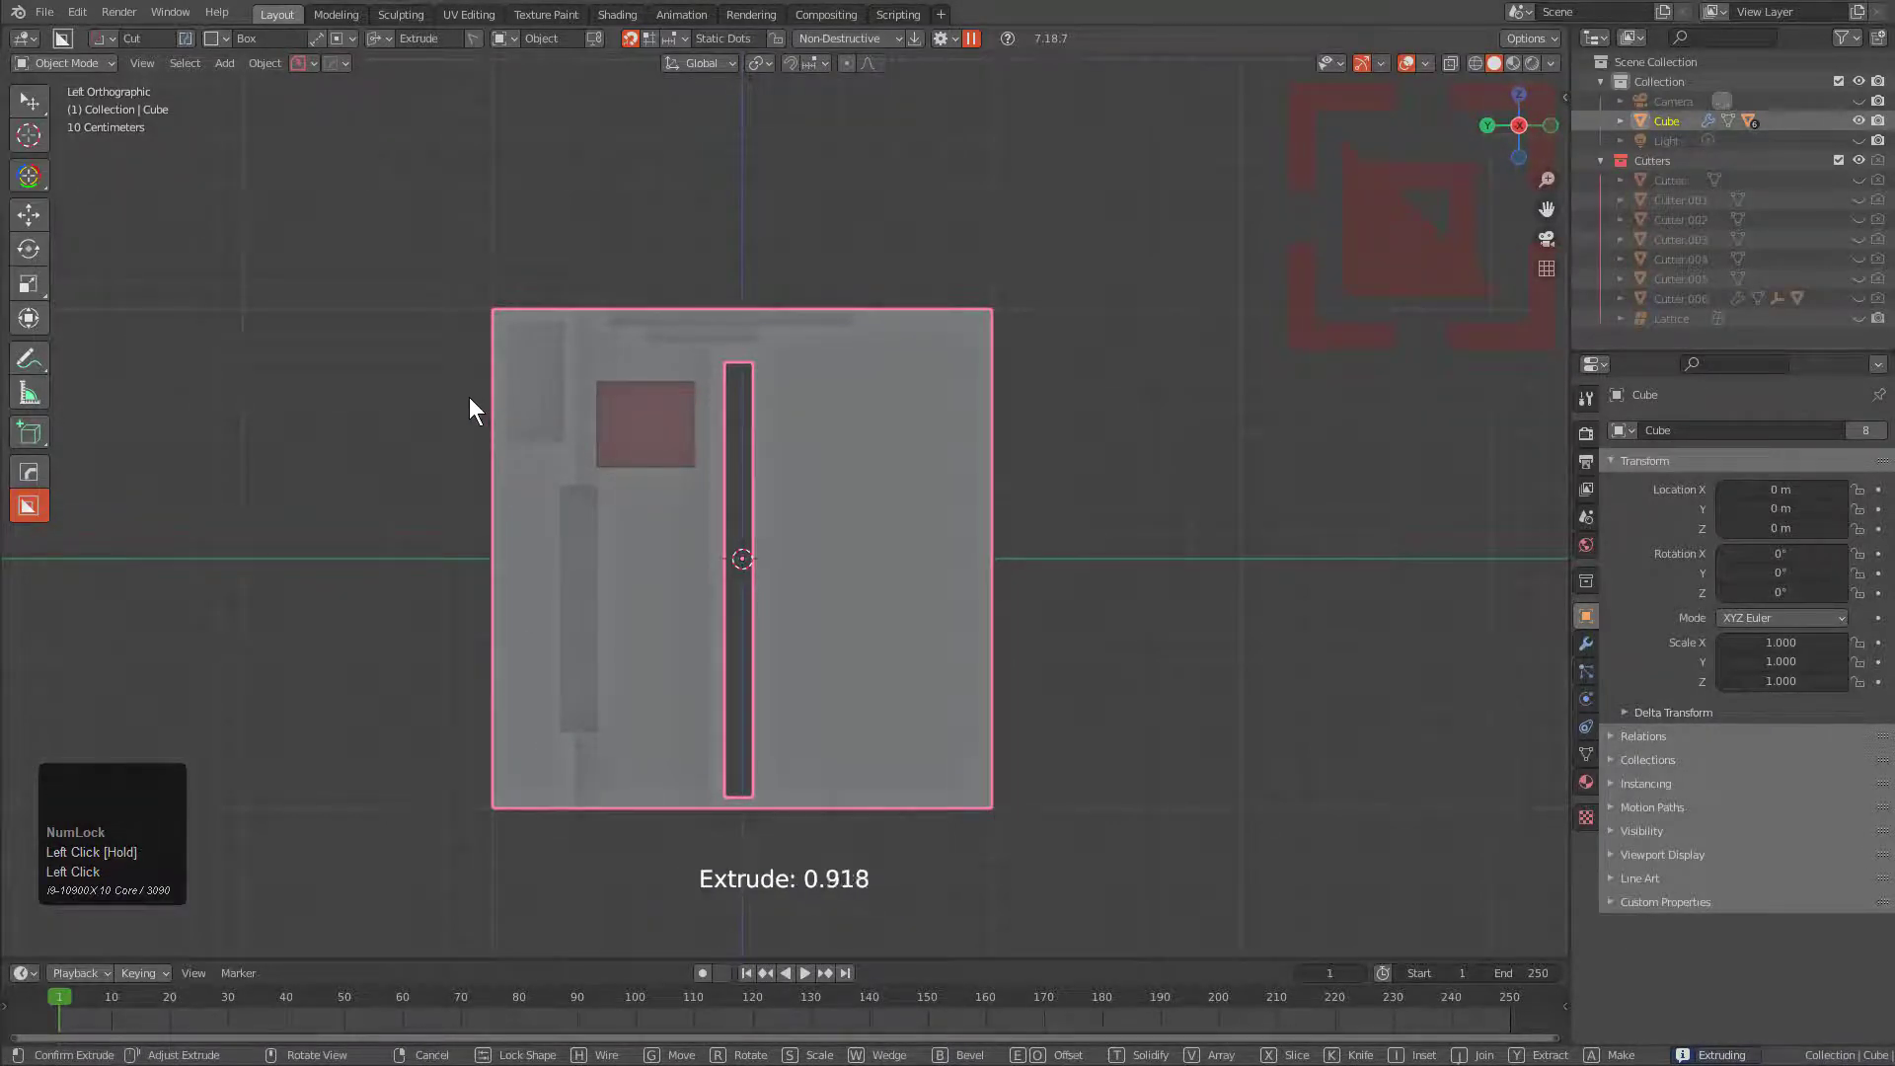
click(647, 430)
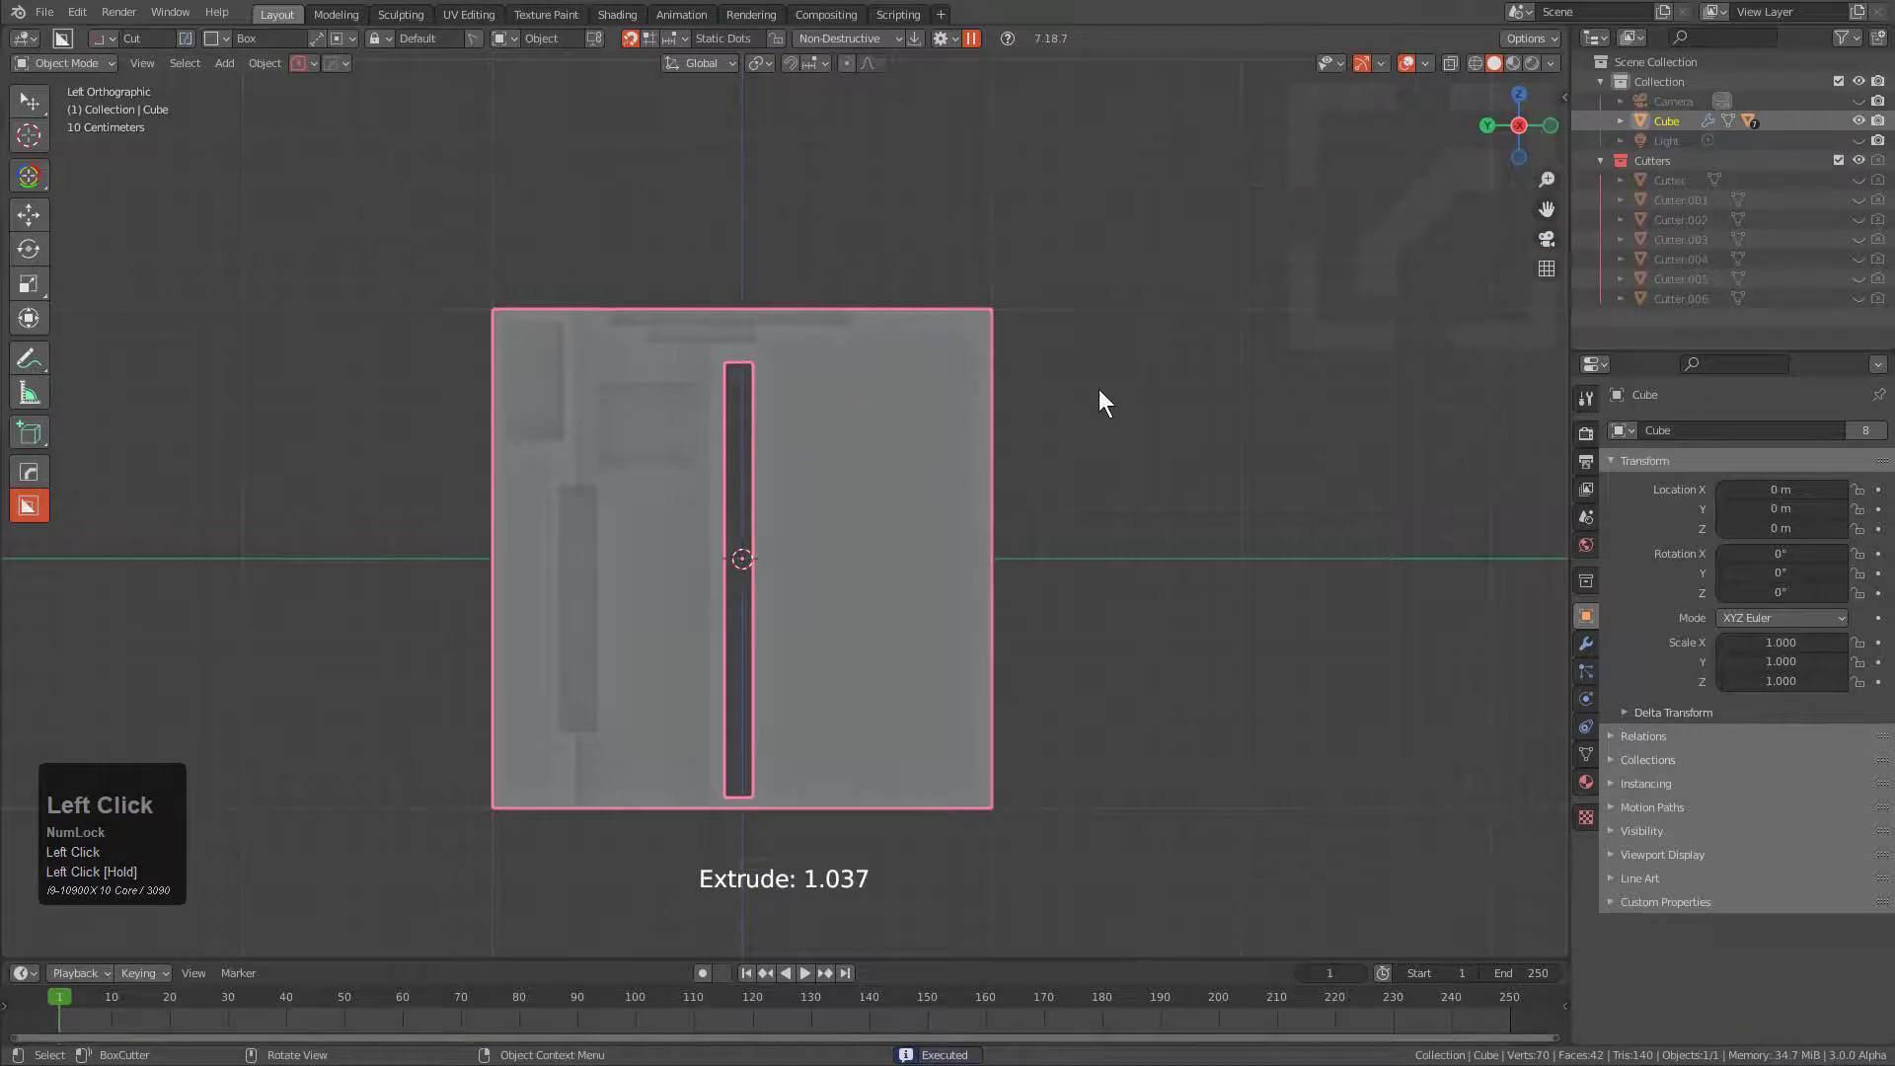
- Cut the Custom shape into nearly the whole front face, extruded about 0.230, locking the cutter before applying it
middle_drag(1101, 391, 942, 463)
key(d)
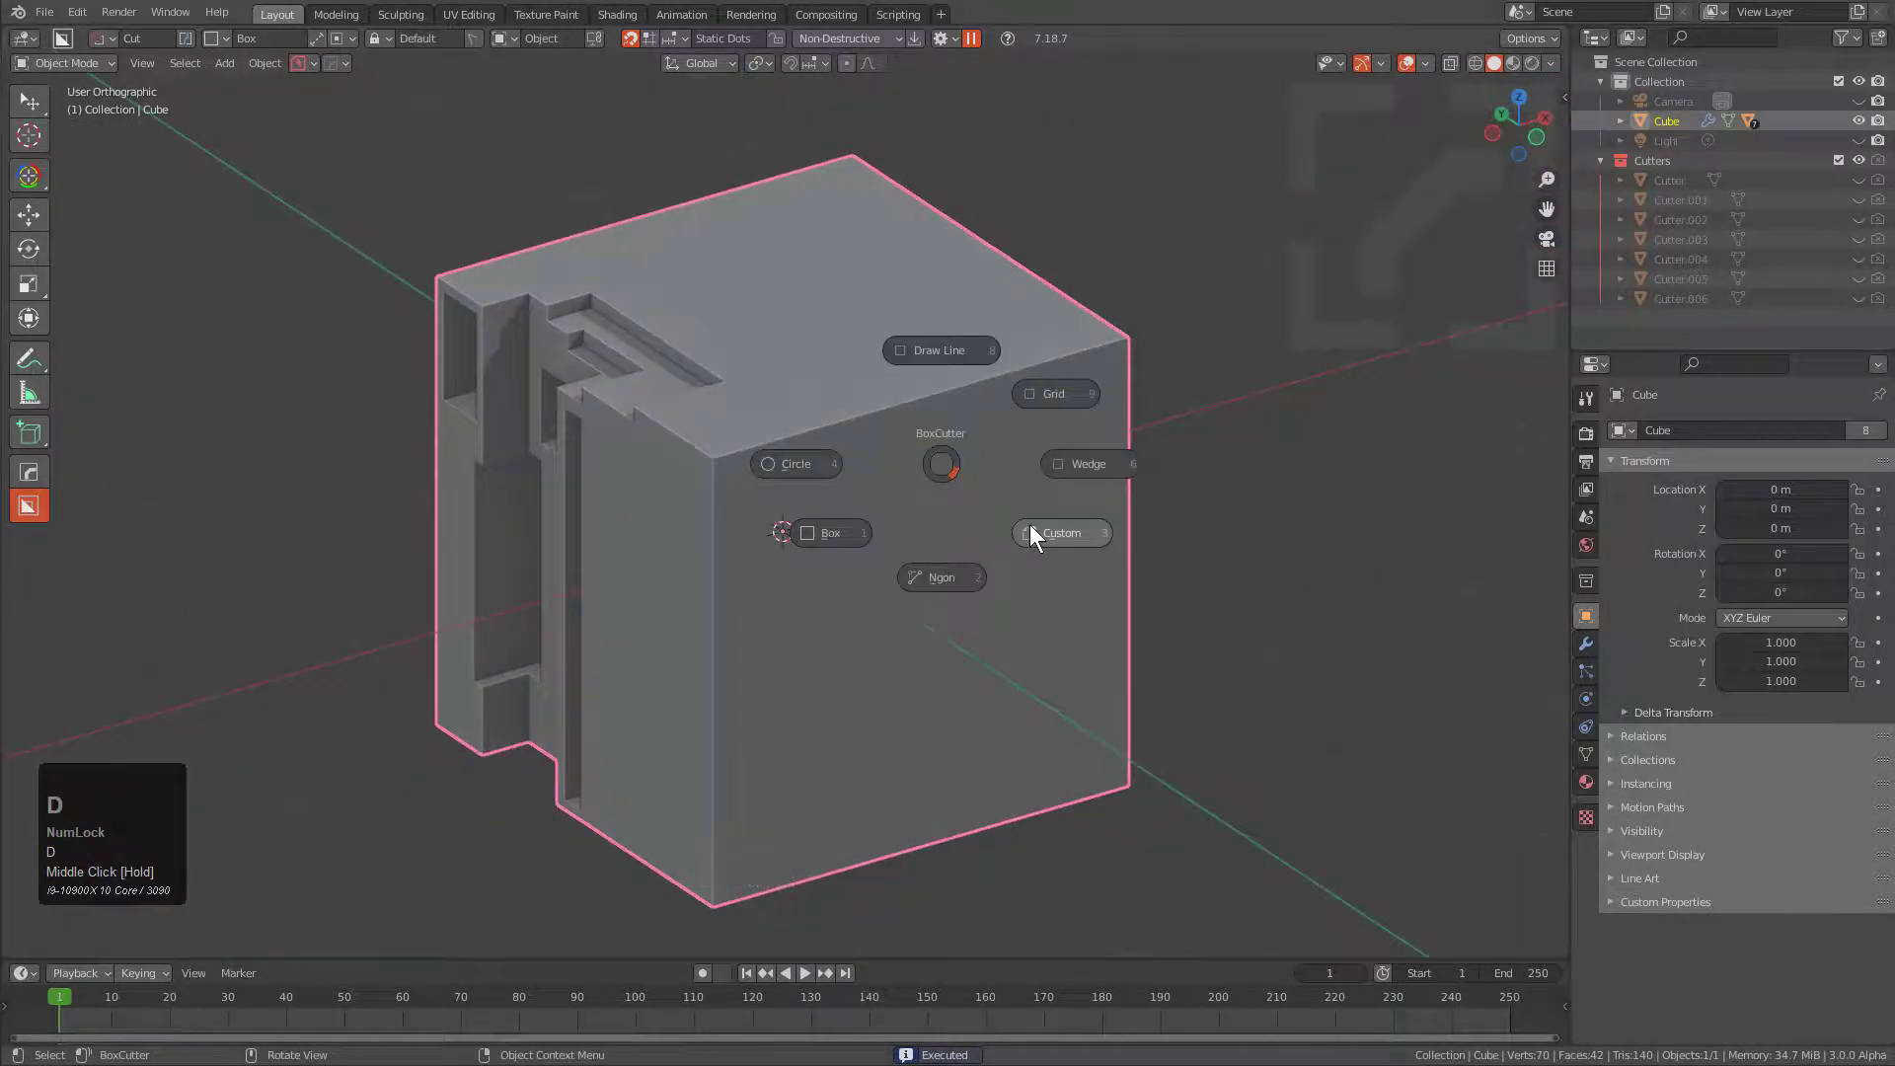
click(1030, 534)
middle_drag(821, 488, 749, 467)
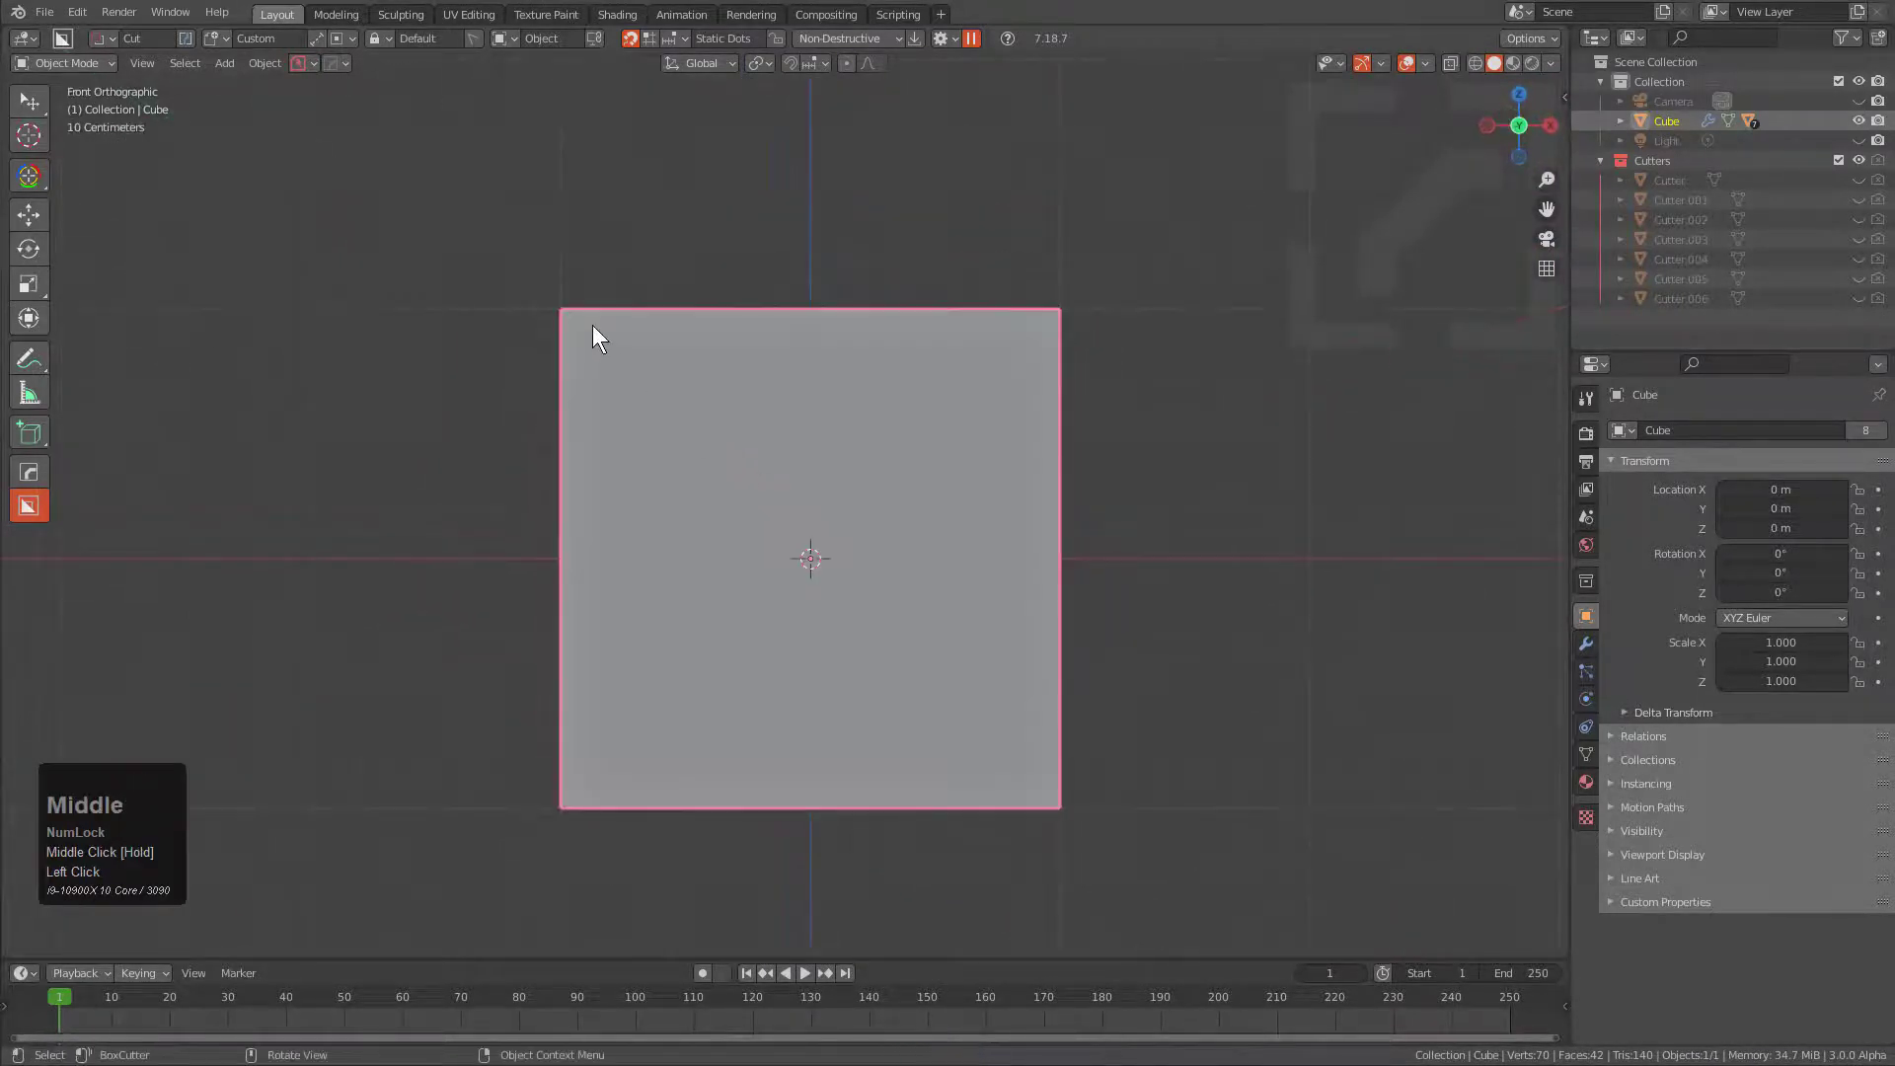
mouse_move(593, 327)
mouse_down()
mouse_move(698, 462)
mouse_move(1042, 774)
mouse_up()
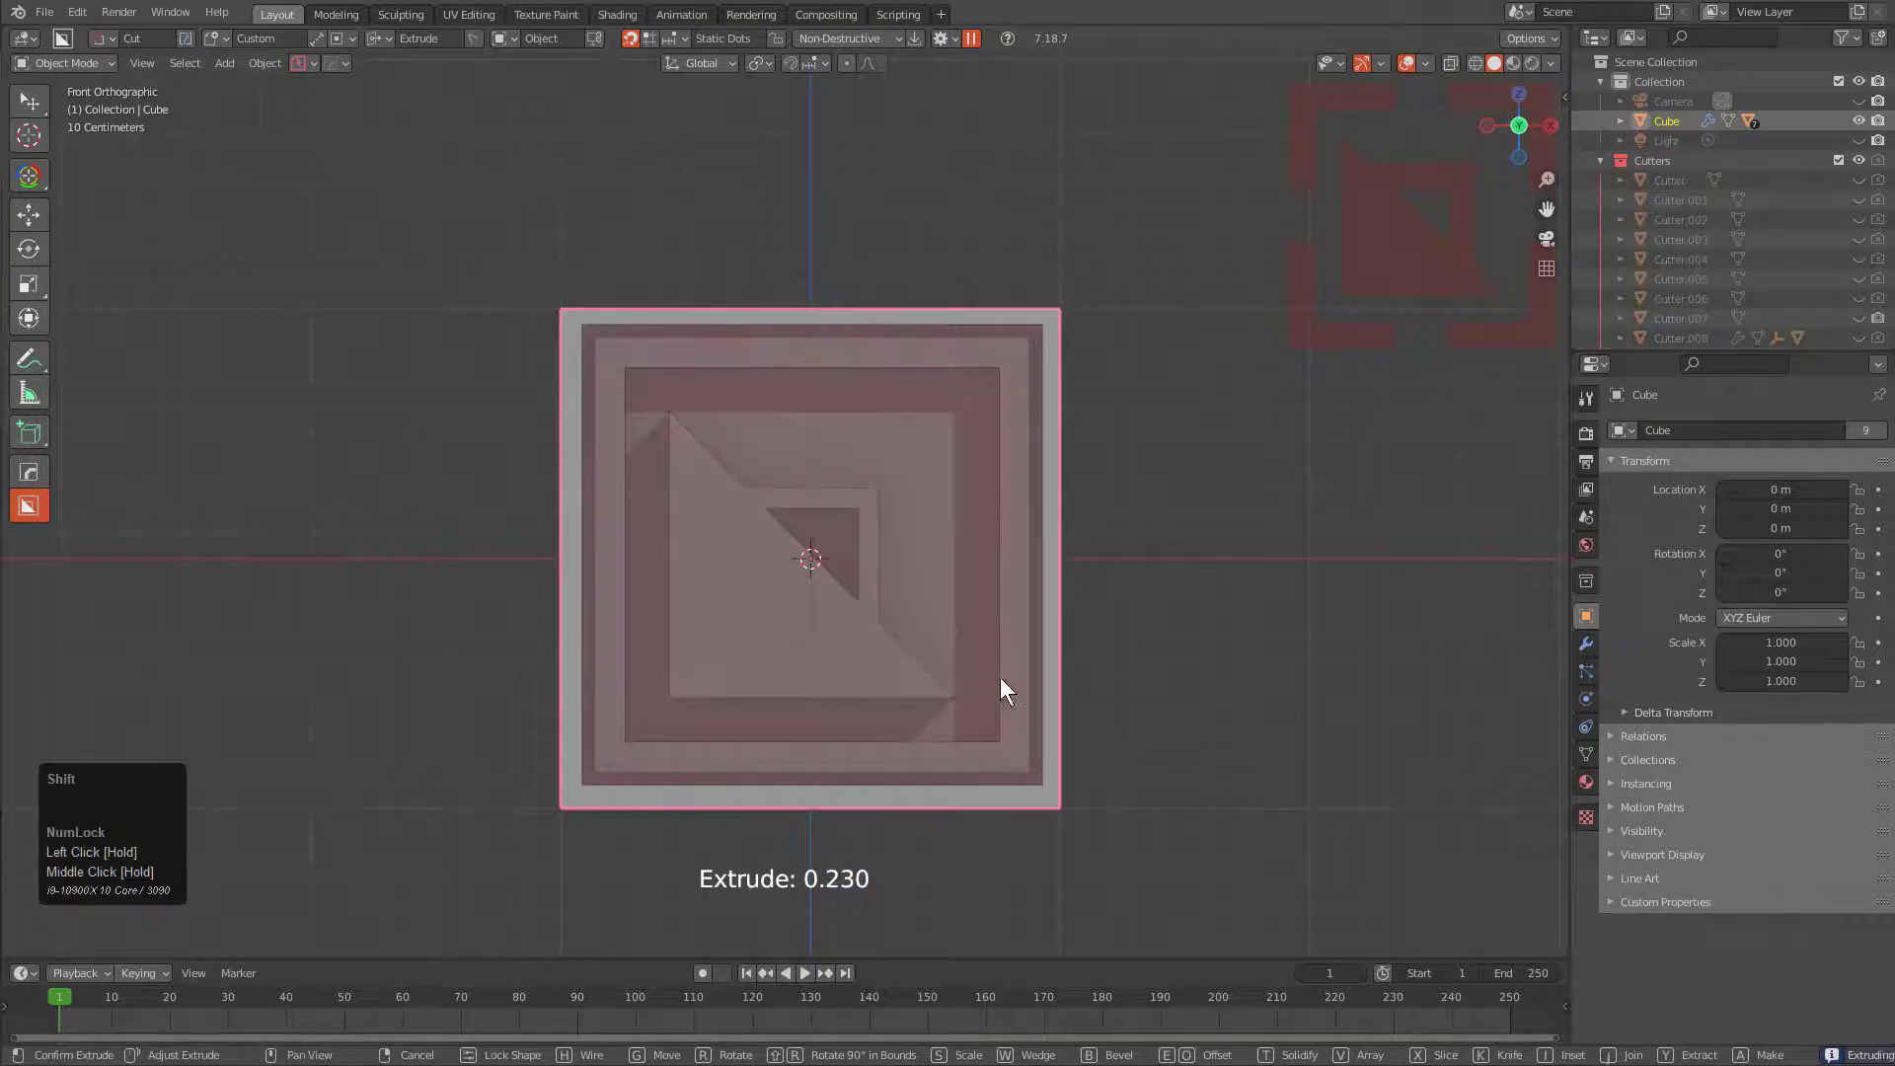
key(Tab)
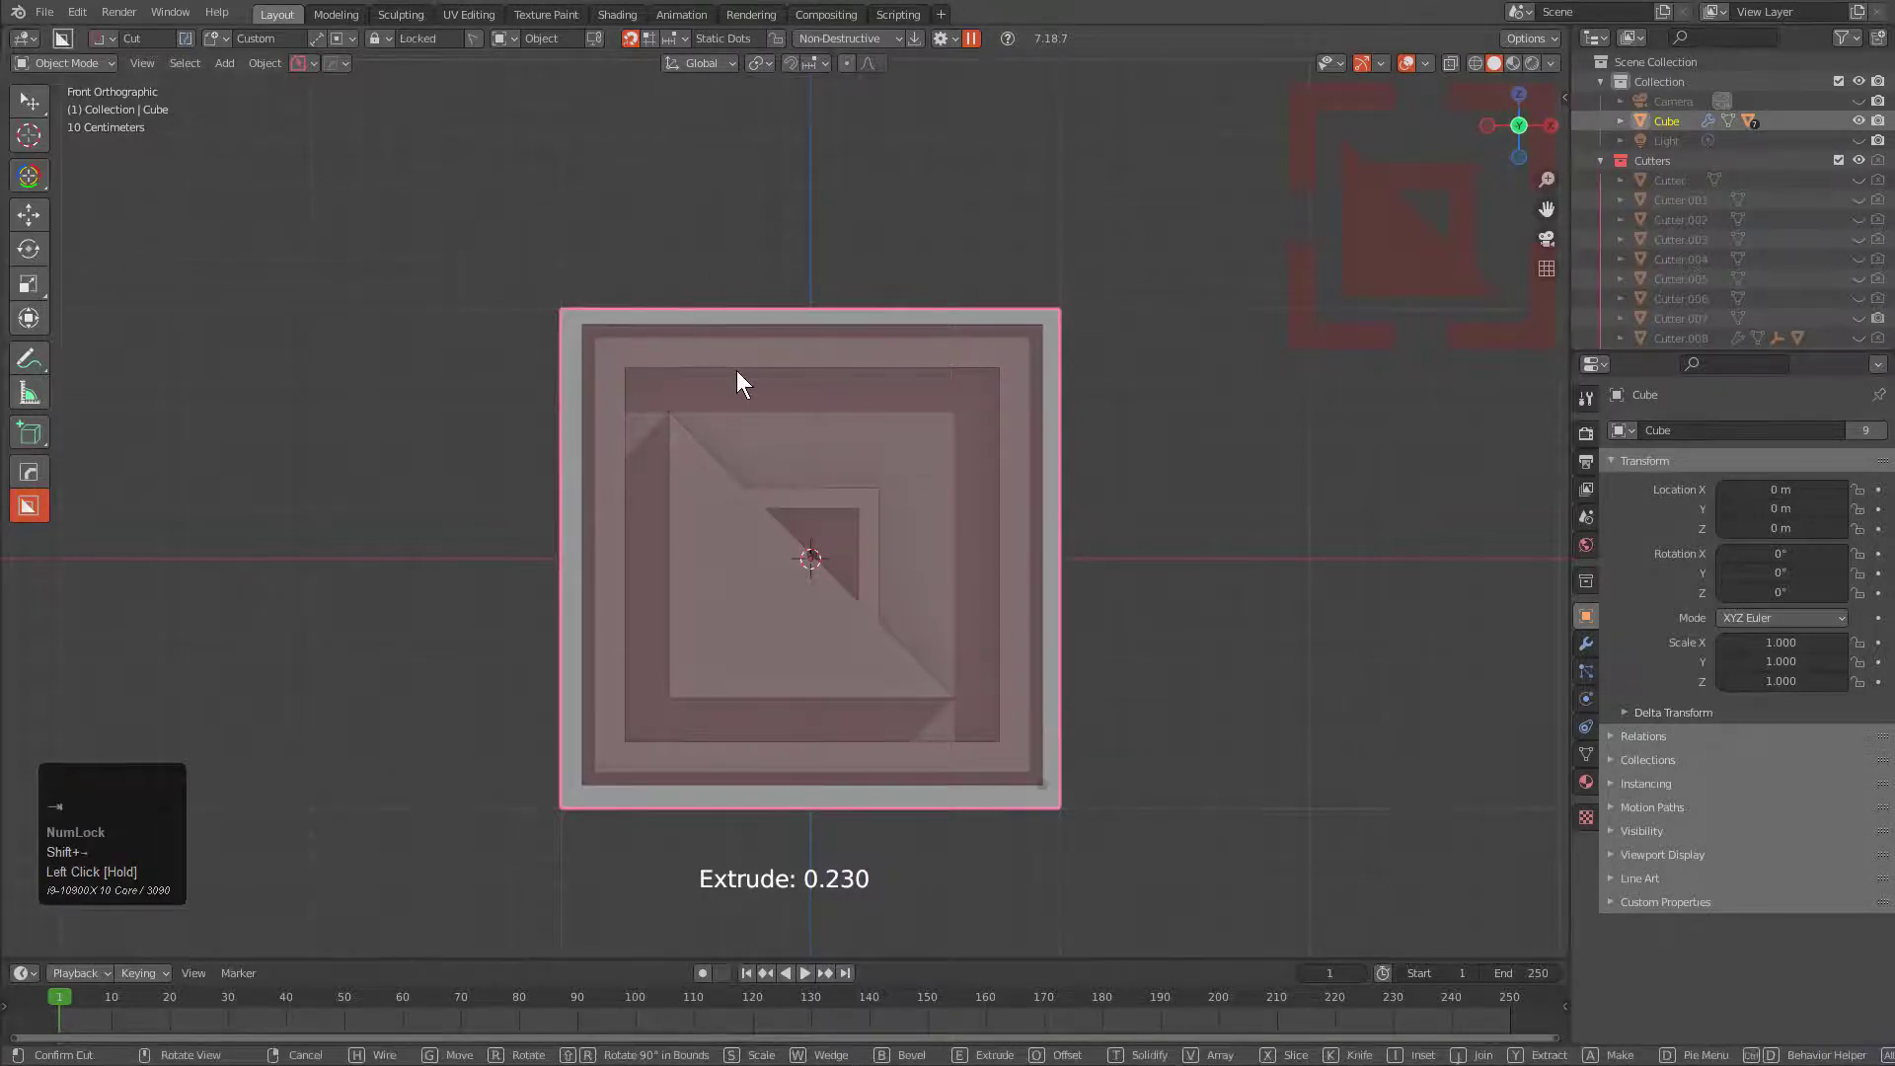
middle_drag(736, 372, 820, 455)
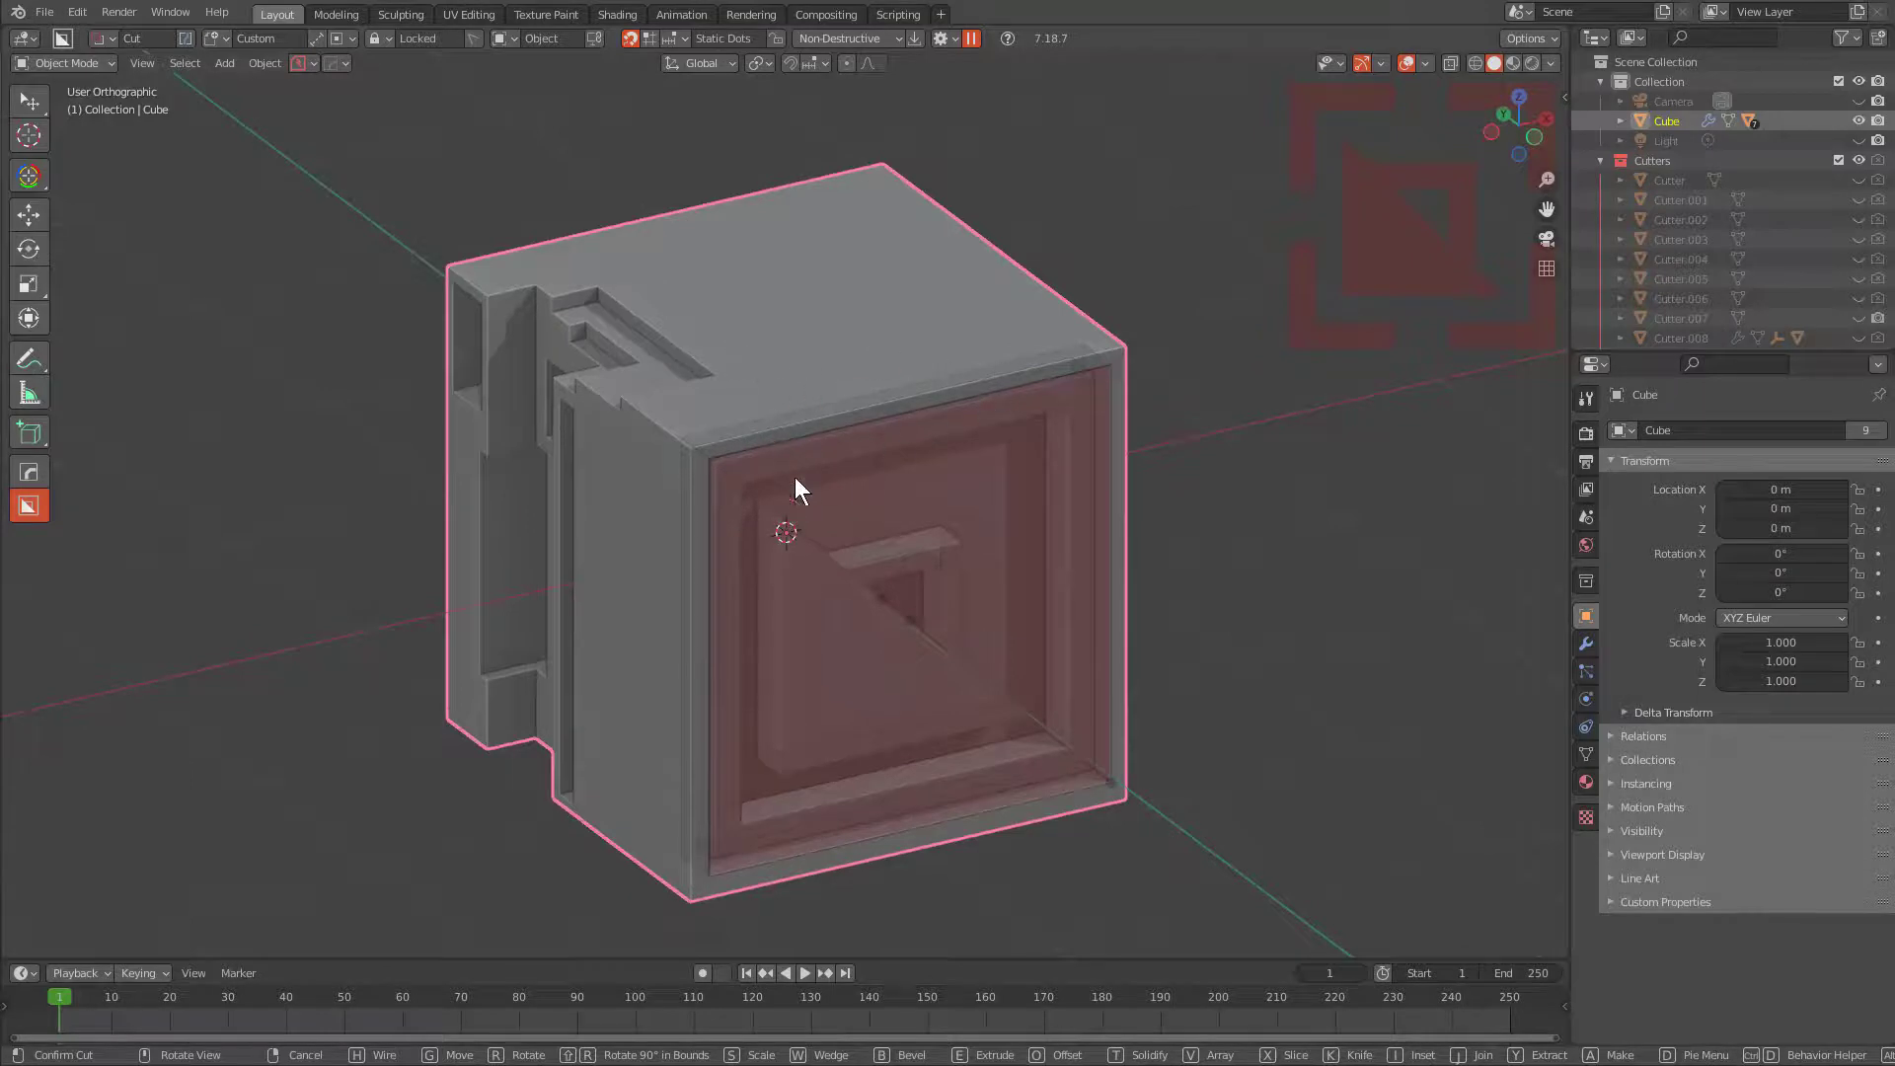
middle_drag(920, 404, 744, 545)
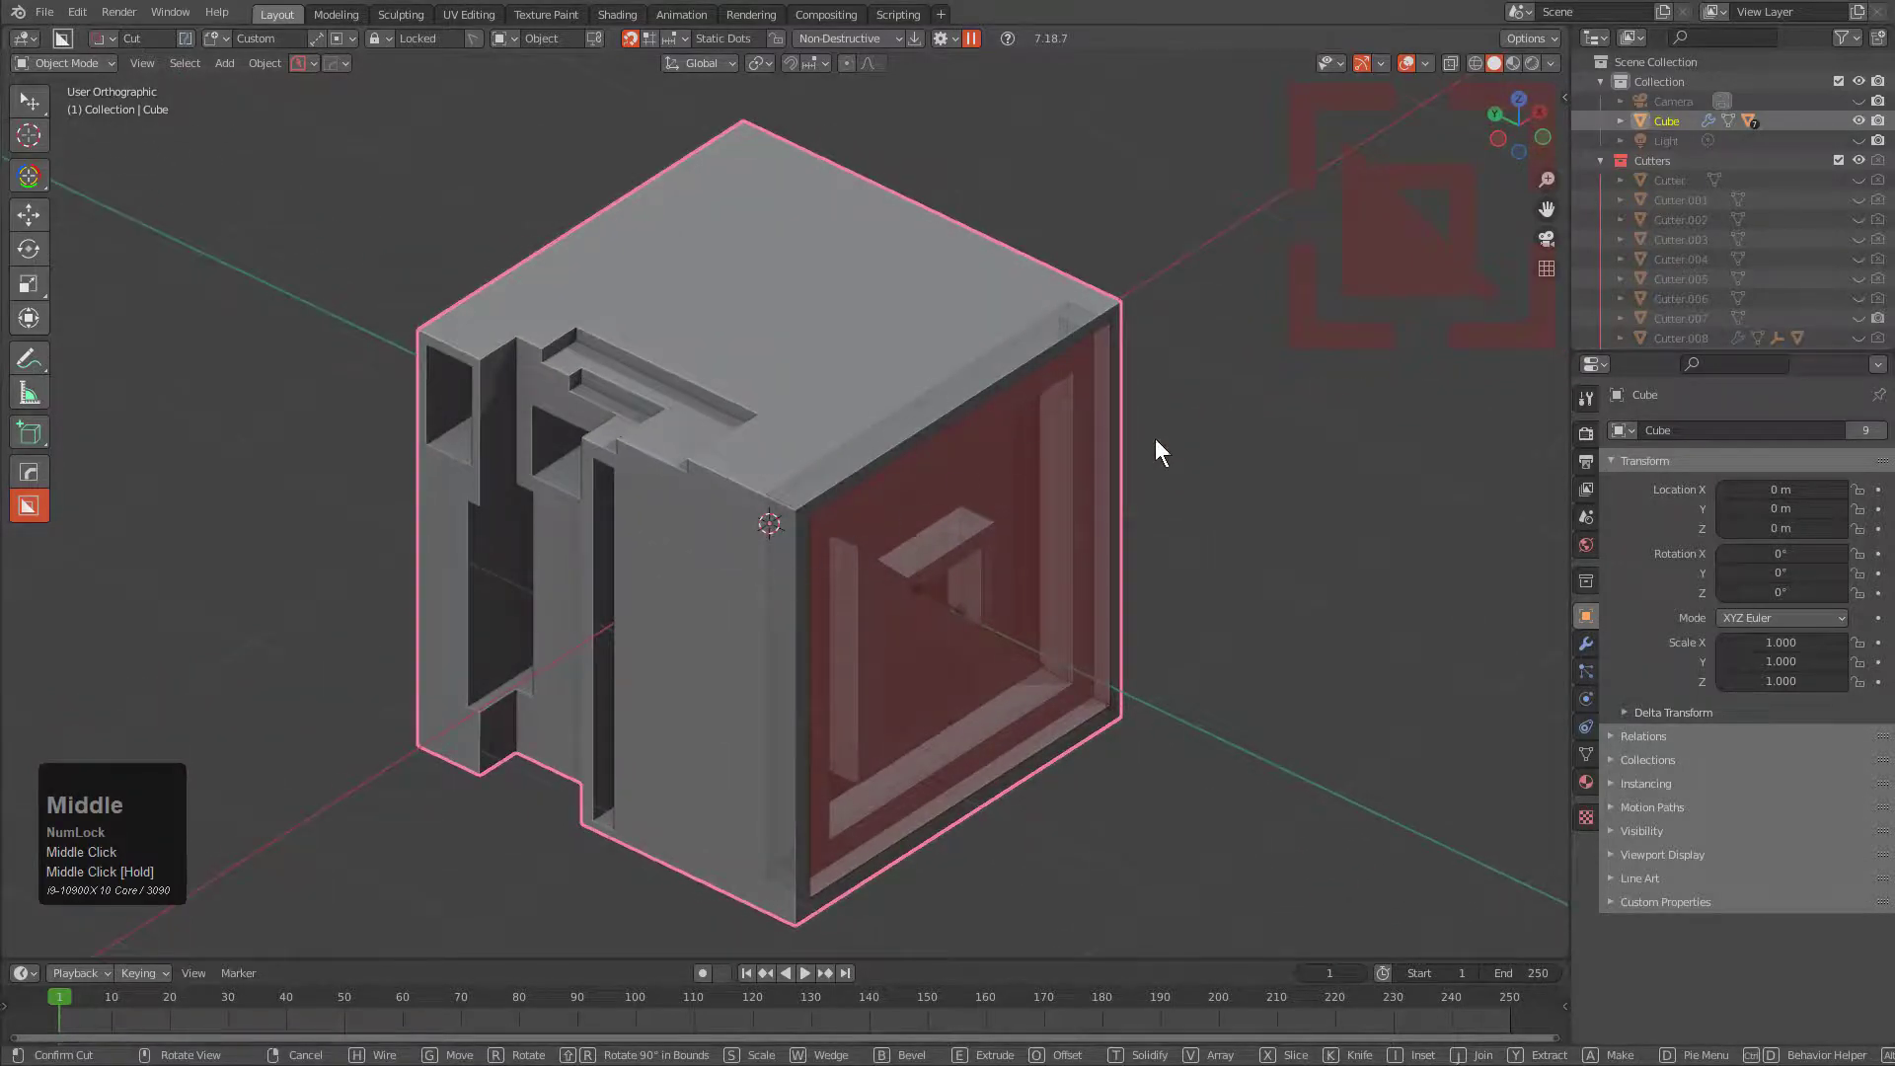
middle_drag(1160, 452, 1086, 480)
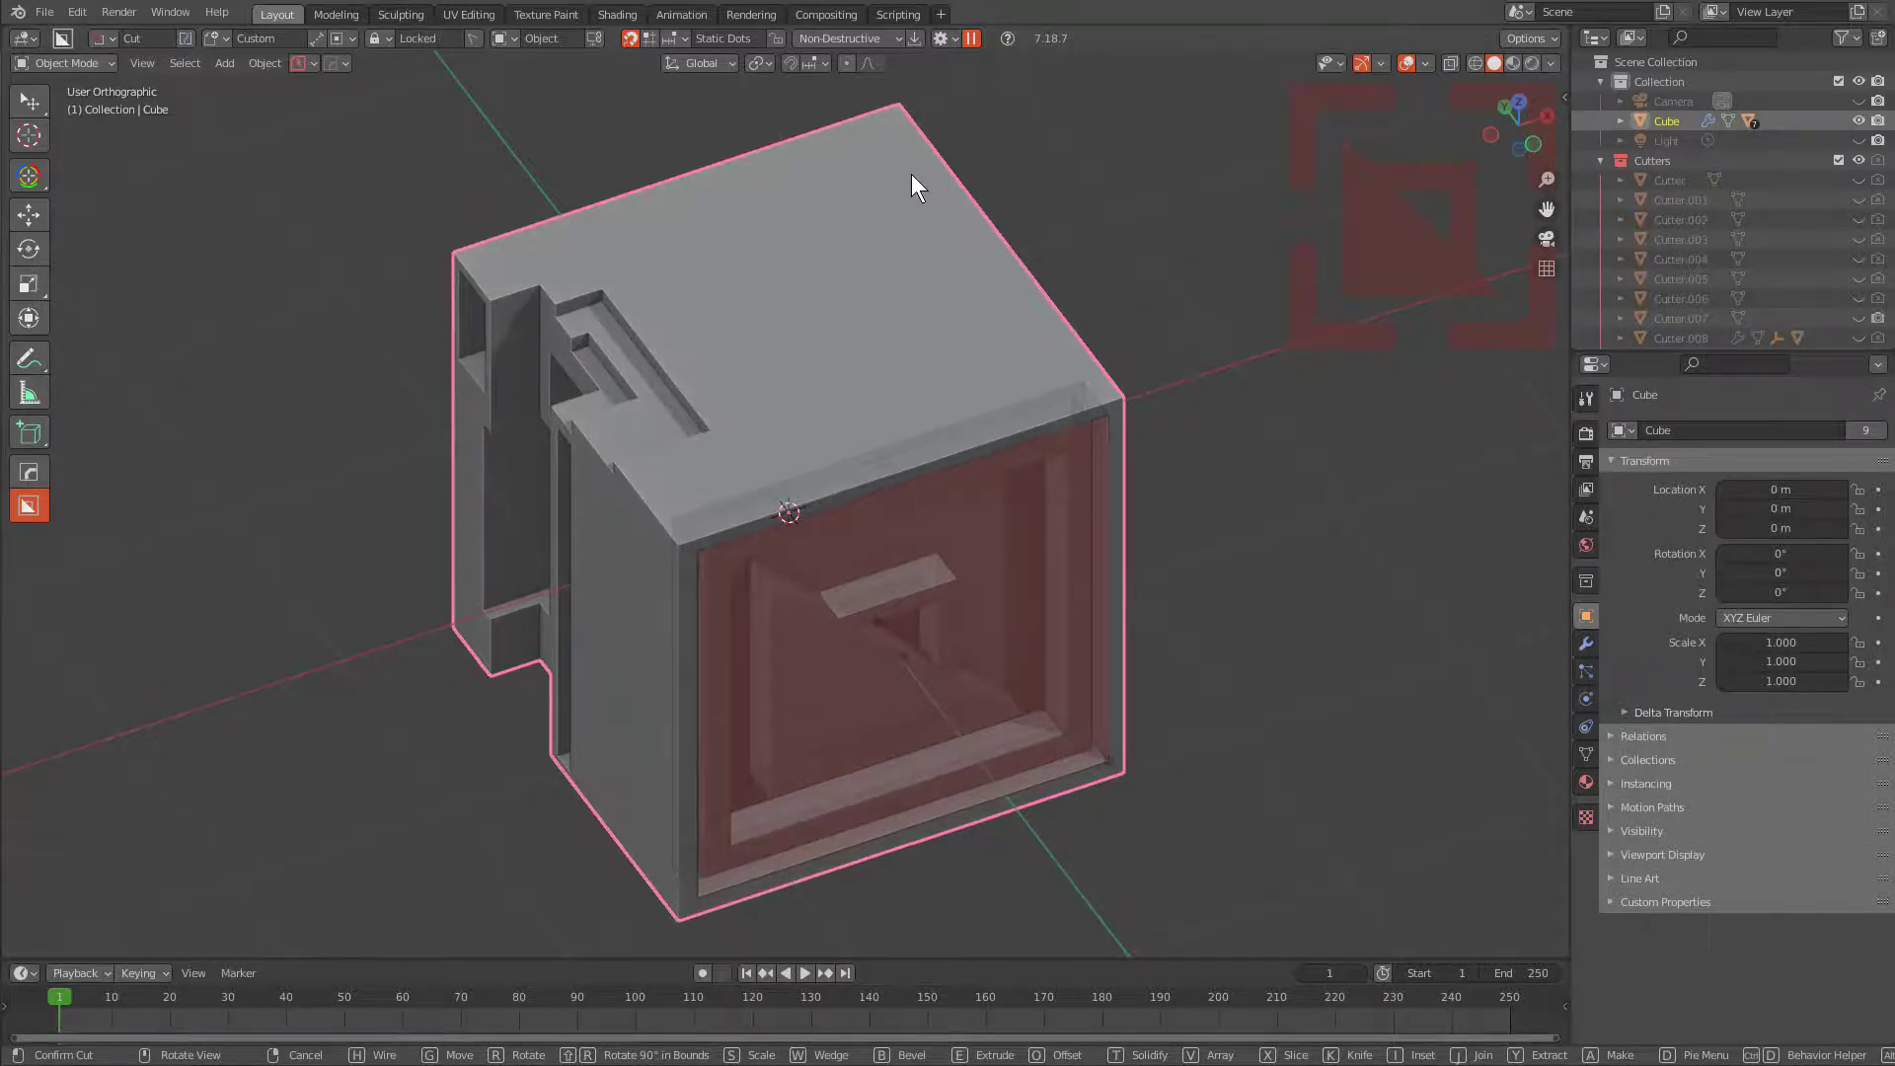
click(1053, 425)
middle_drag(1106, 435, 842, 399)
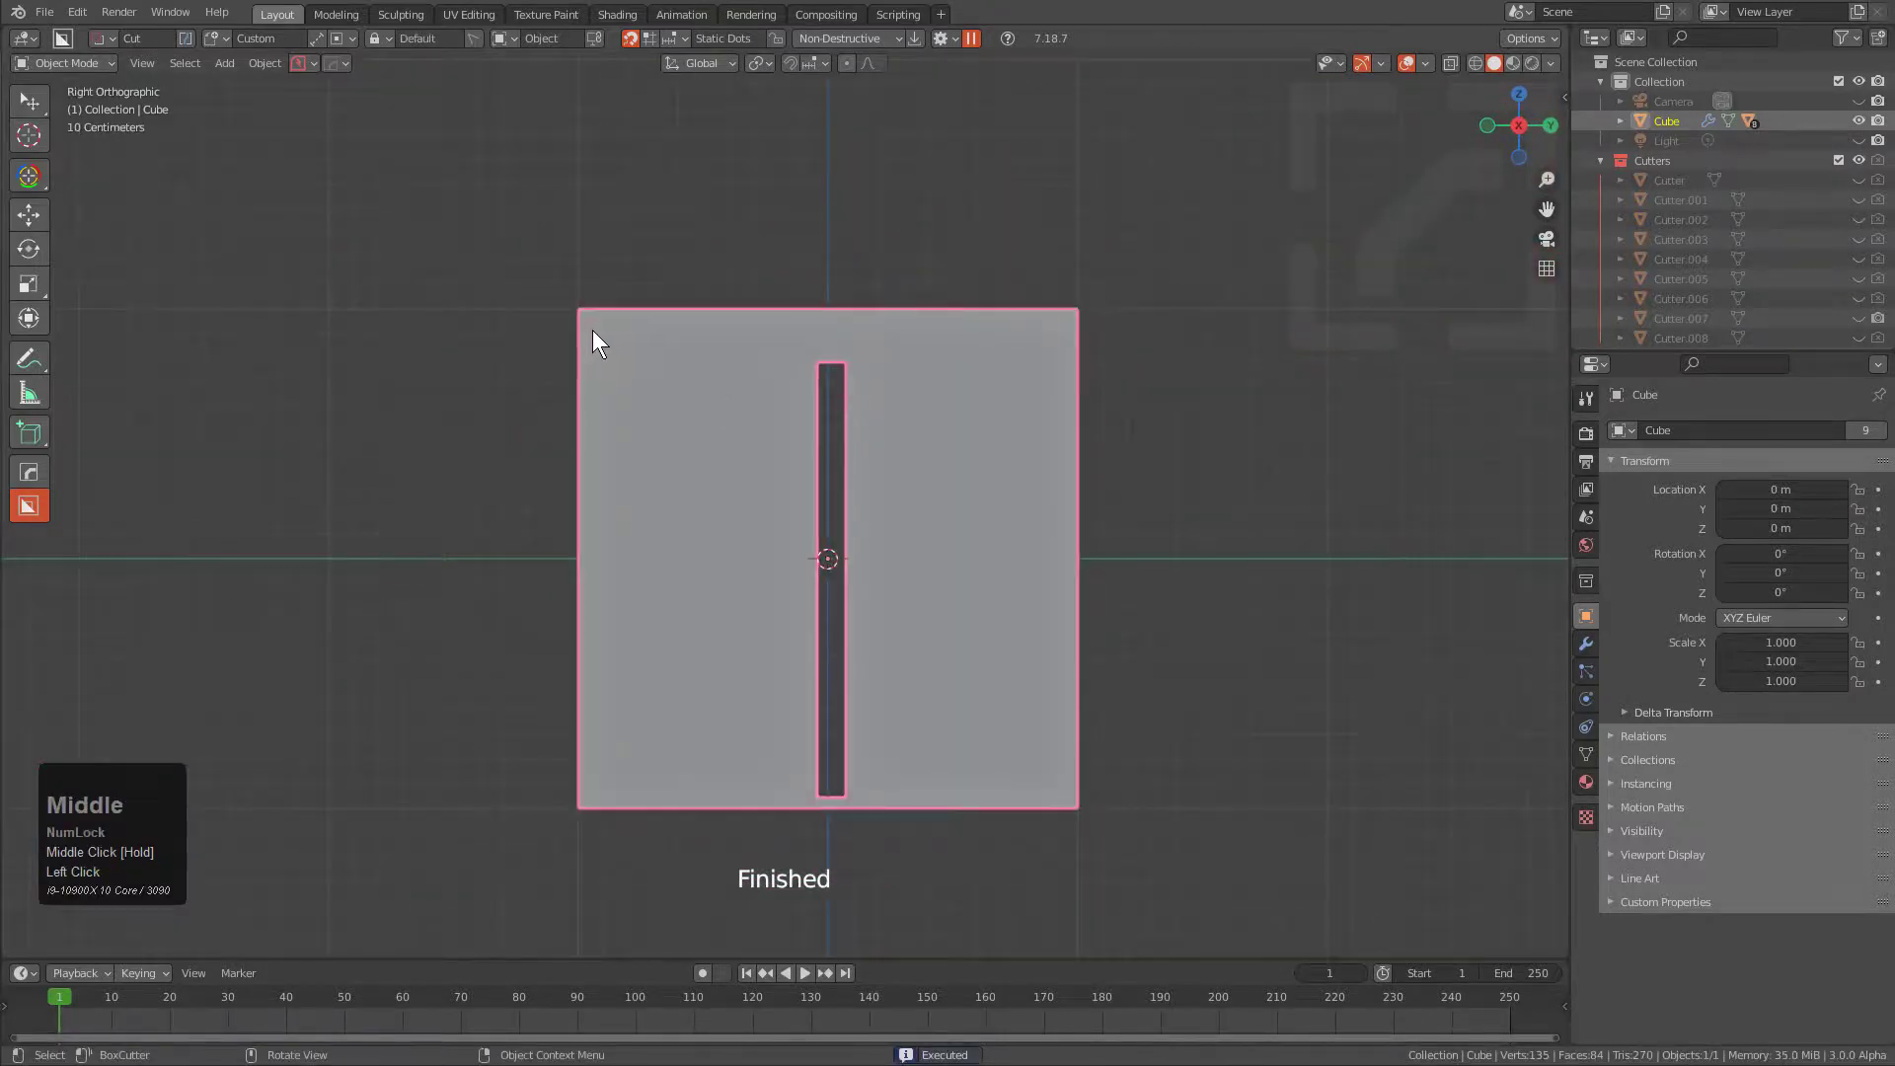
- Cut the Custom shape, about 1.842 by 1.842, deep into the right face across the slot, locking the cutter before applying it
mouse_move(593, 331)
mouse_down()
mouse_move(1058, 673)
mouse_move(1054, 749)
mouse_up()
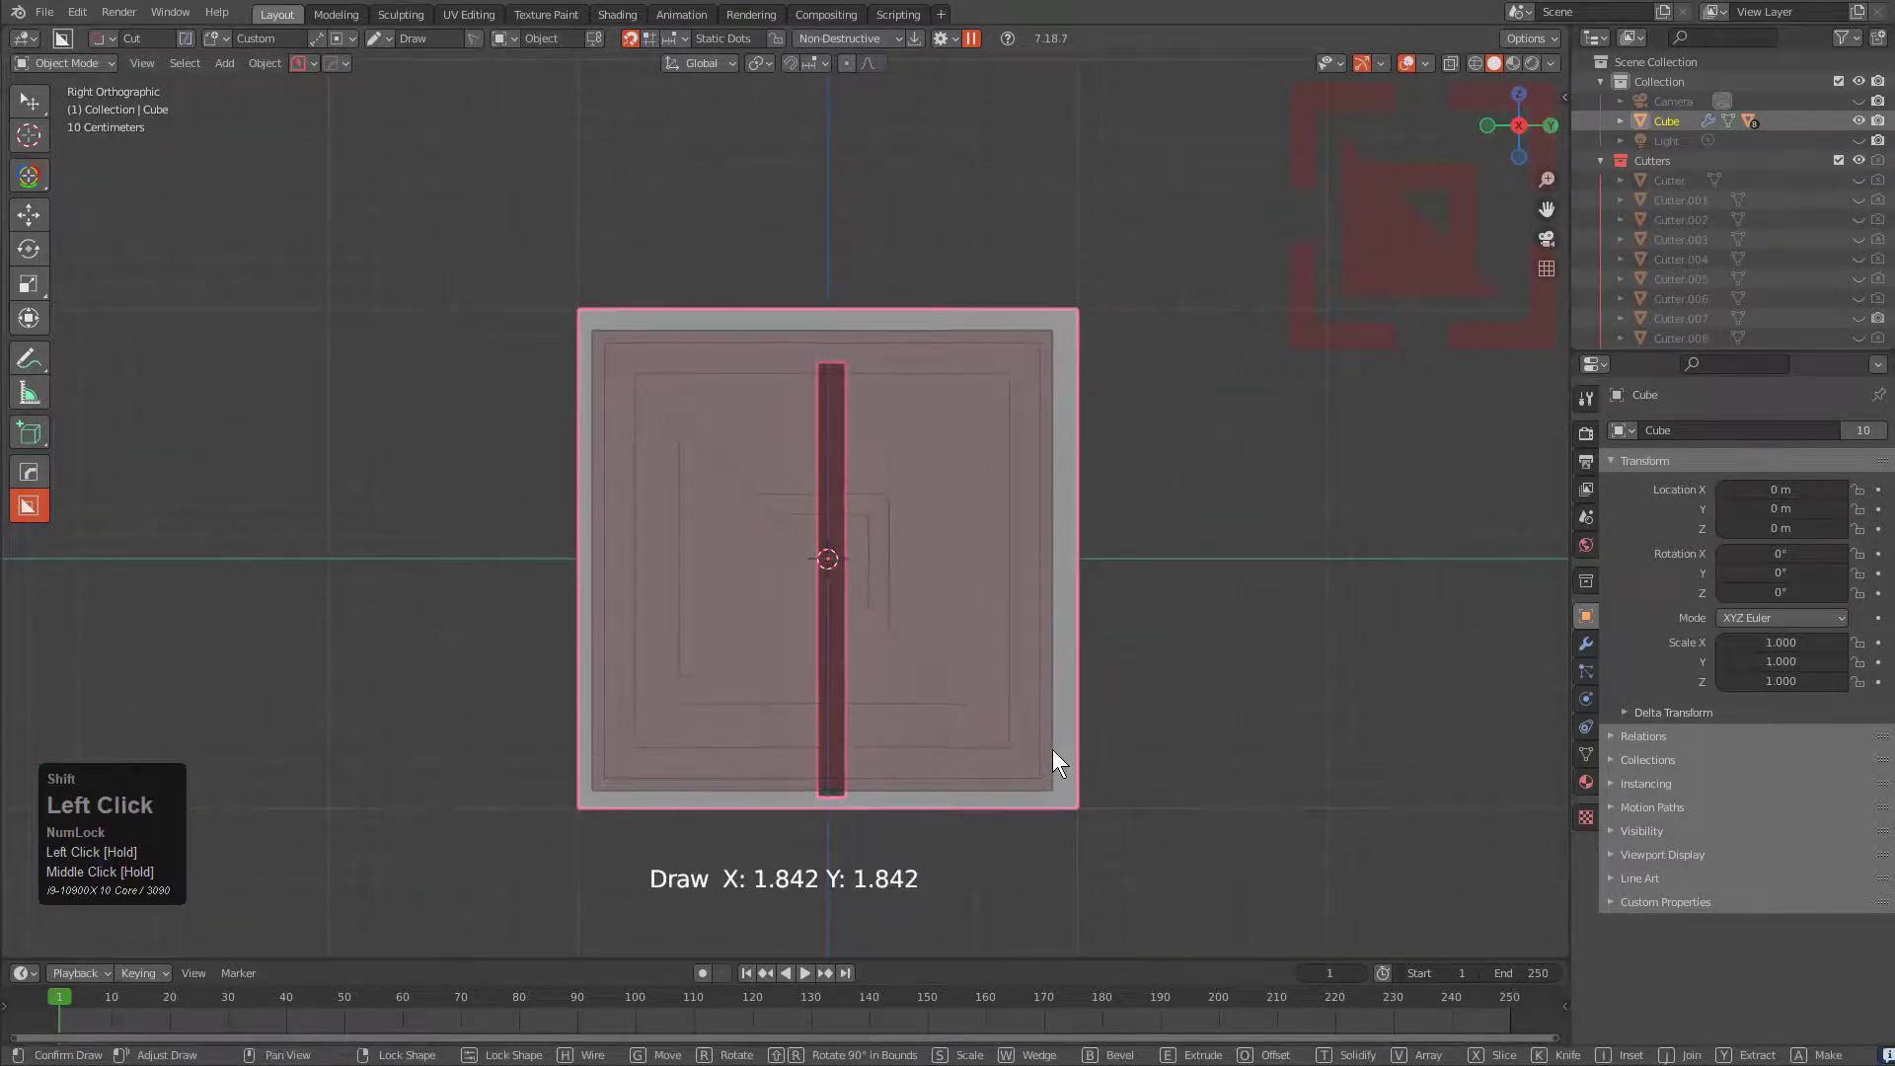
shift+right_click(1053, 750)
click(826, 562)
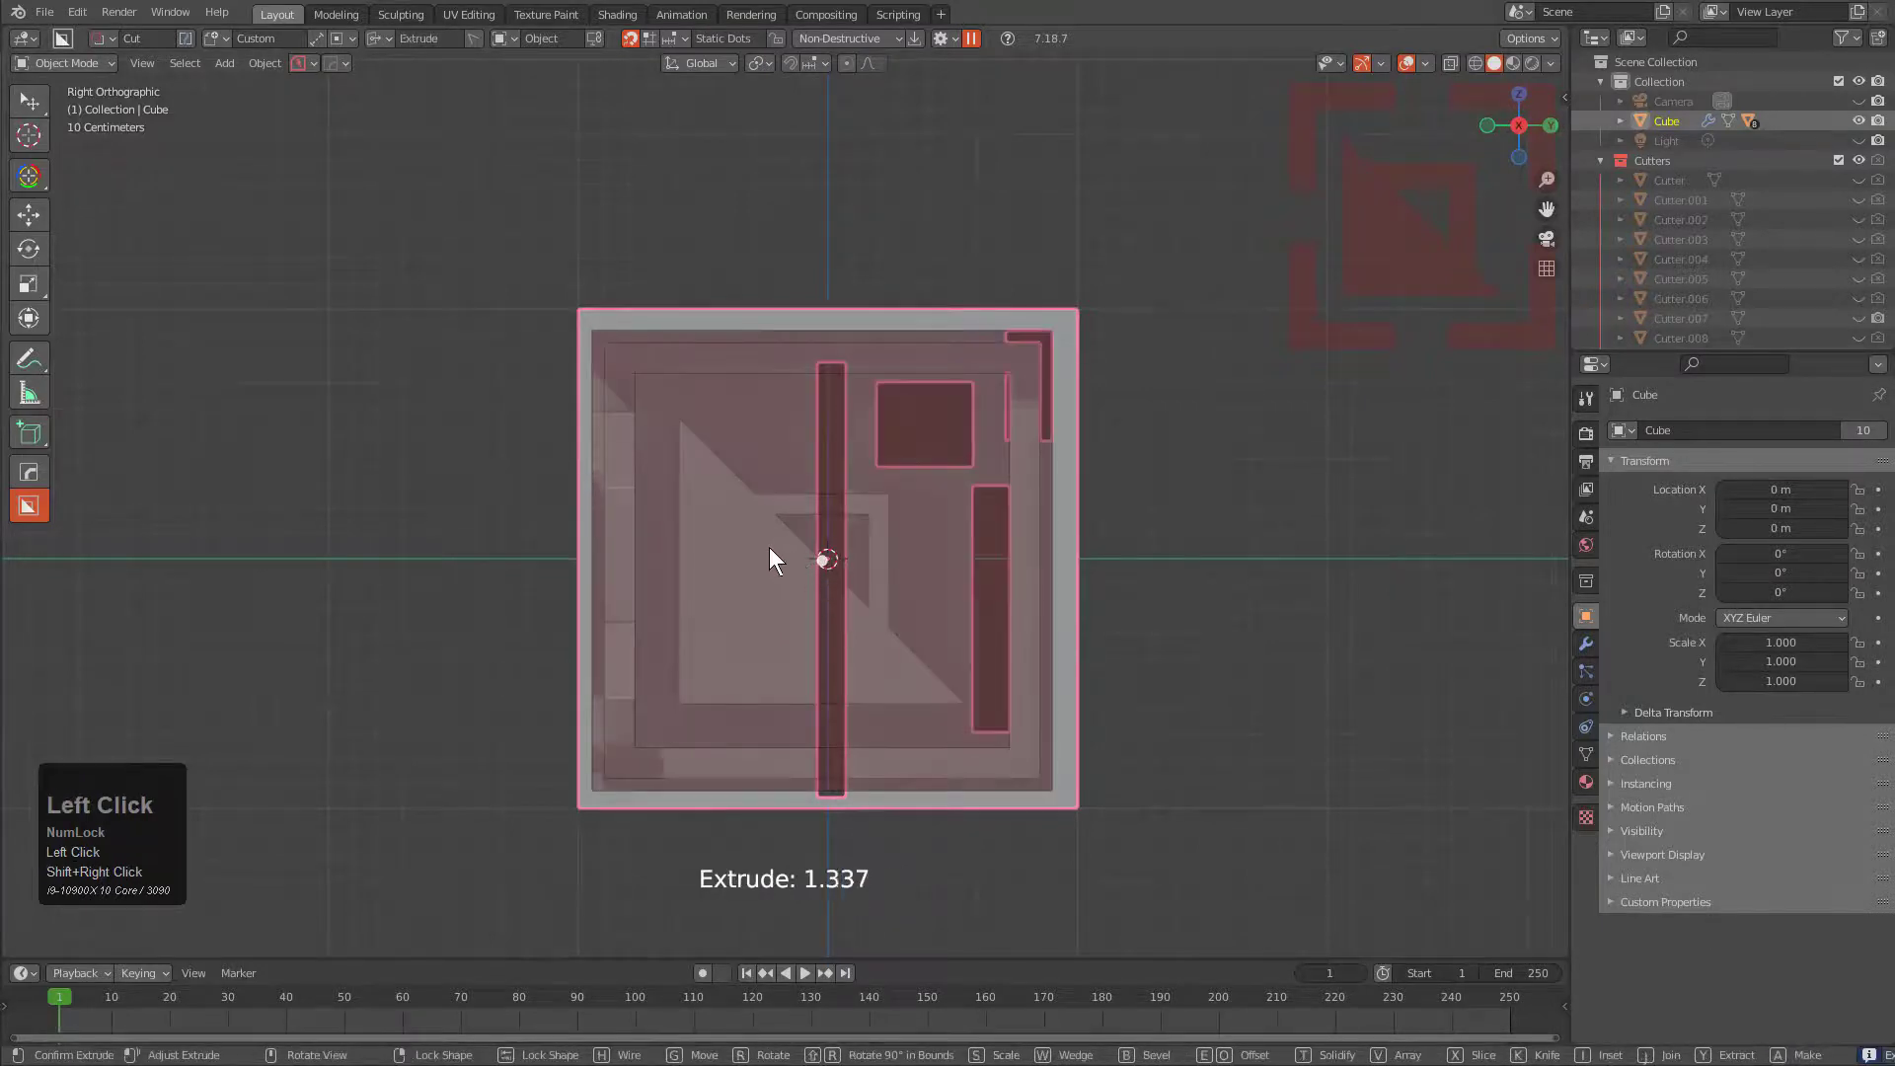
right_click(887, 606)
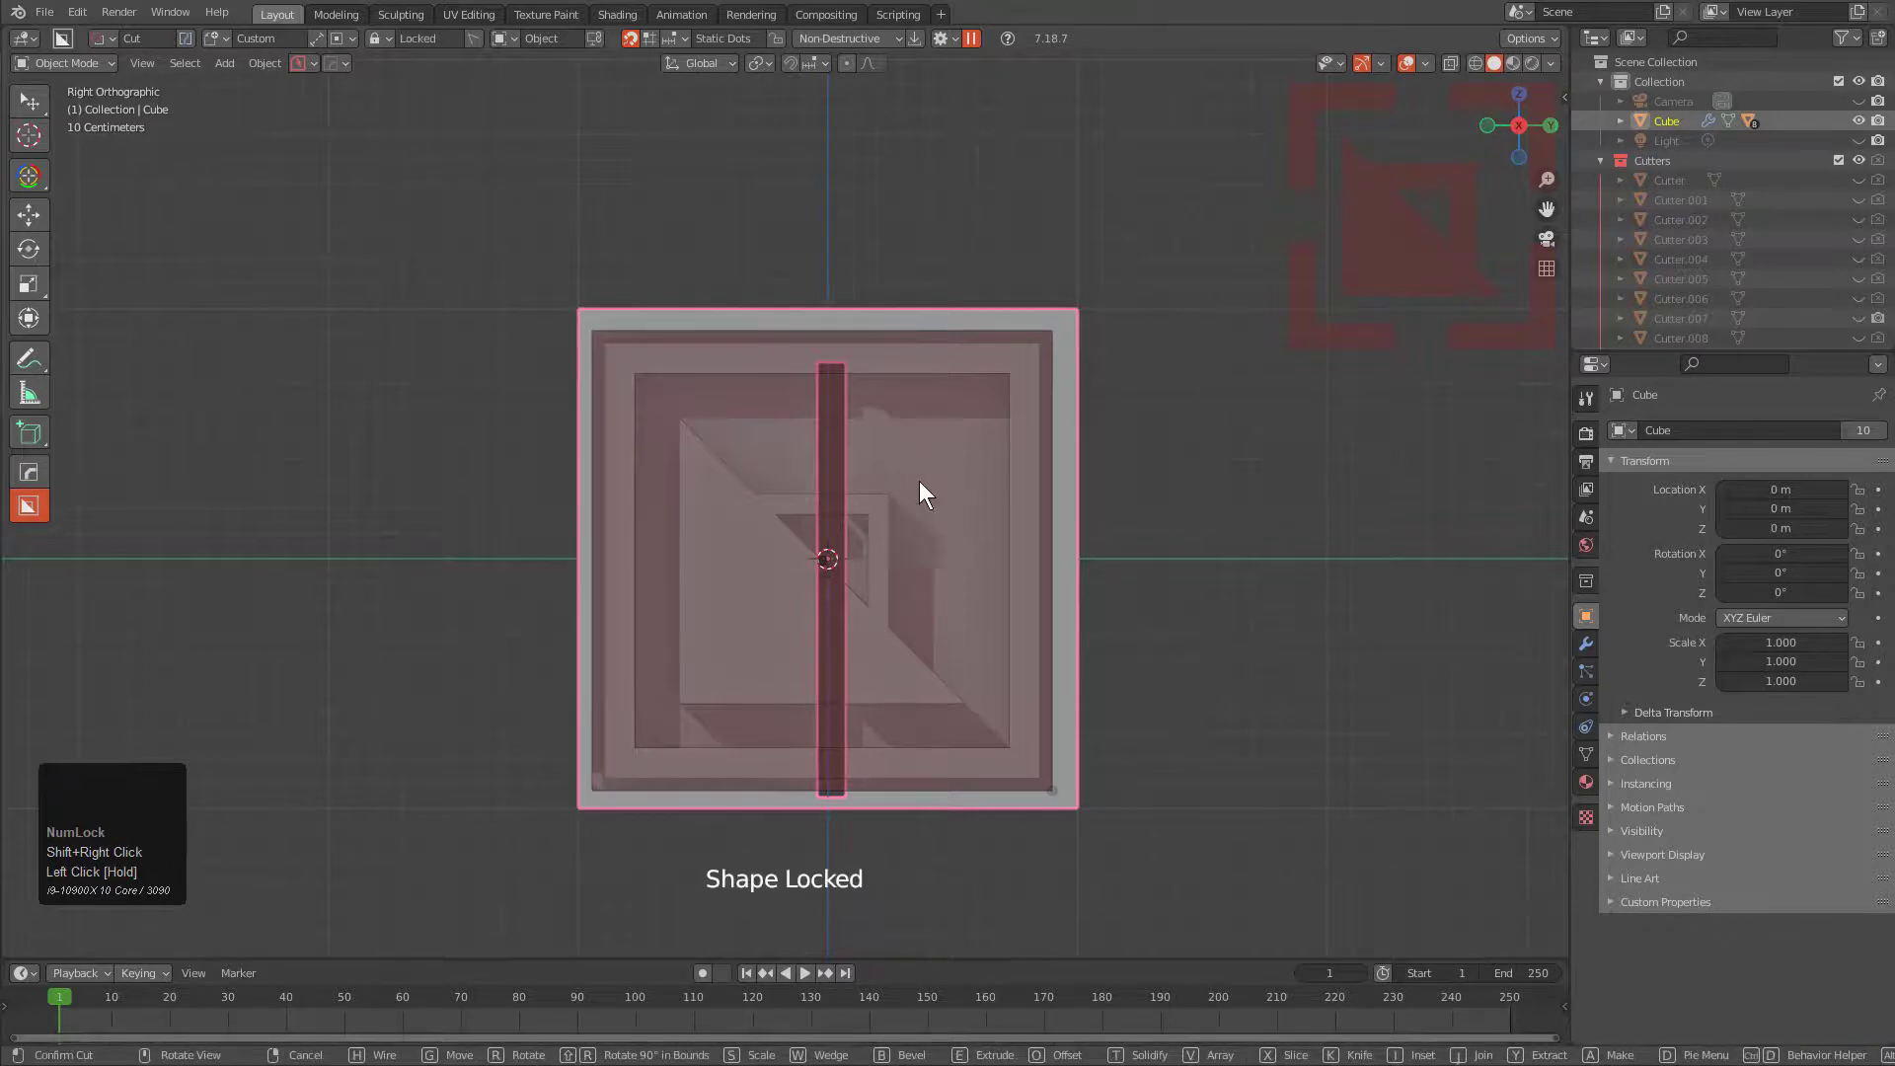
middle_drag(804, 381, 991, 477)
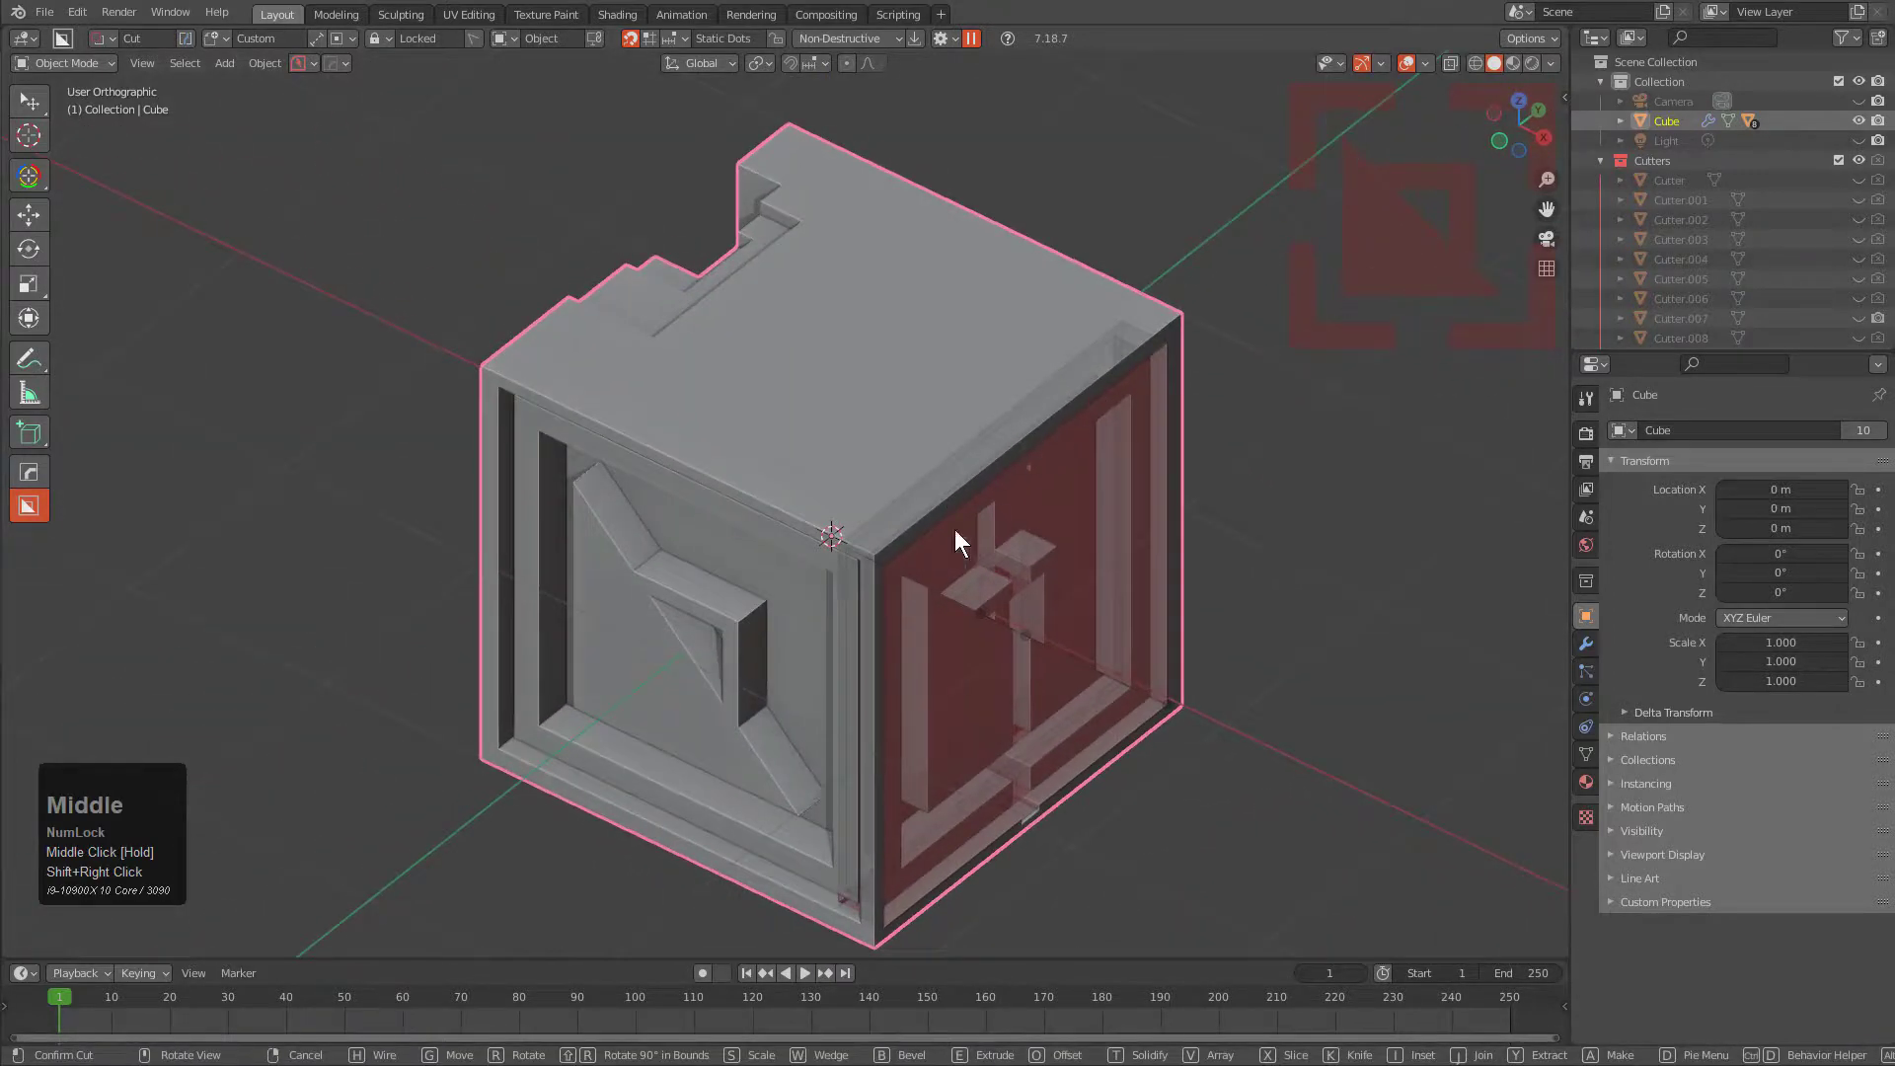
click(1096, 569)
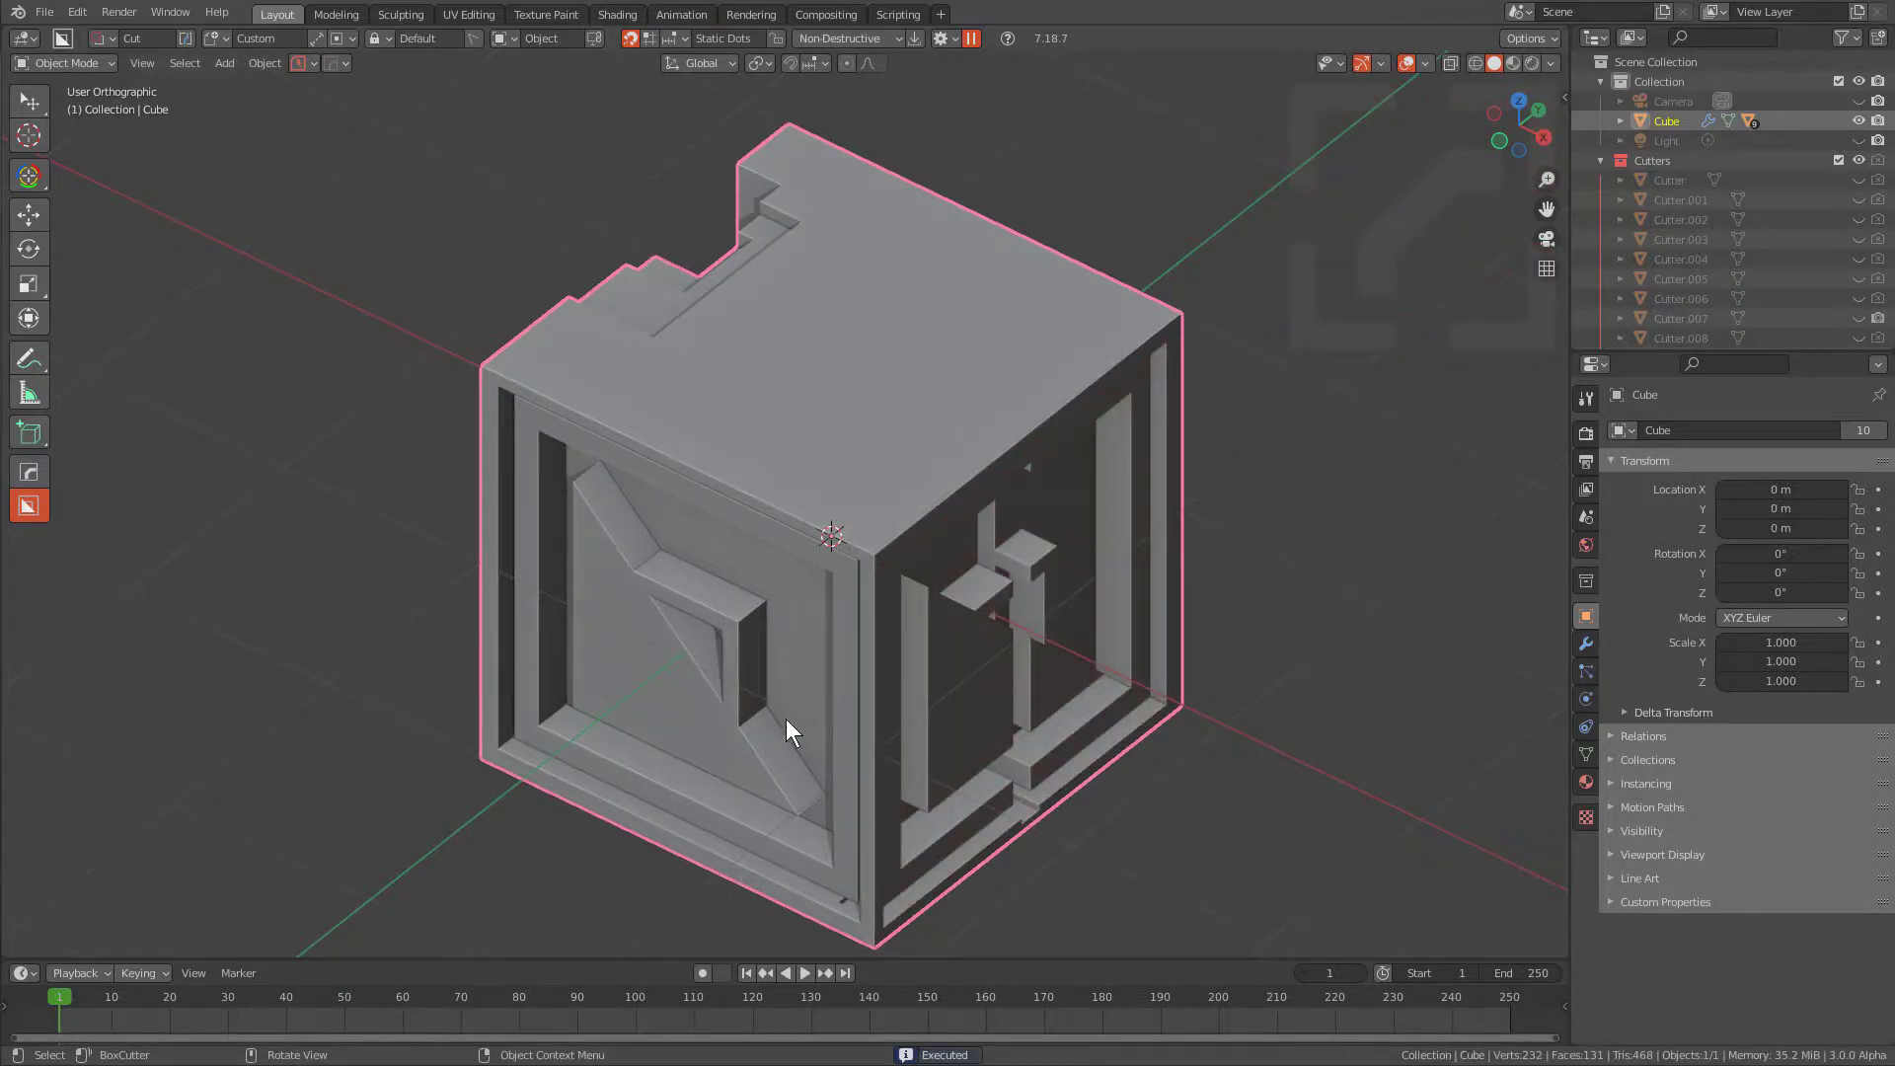
middle_drag(614, 499, 720, 459)
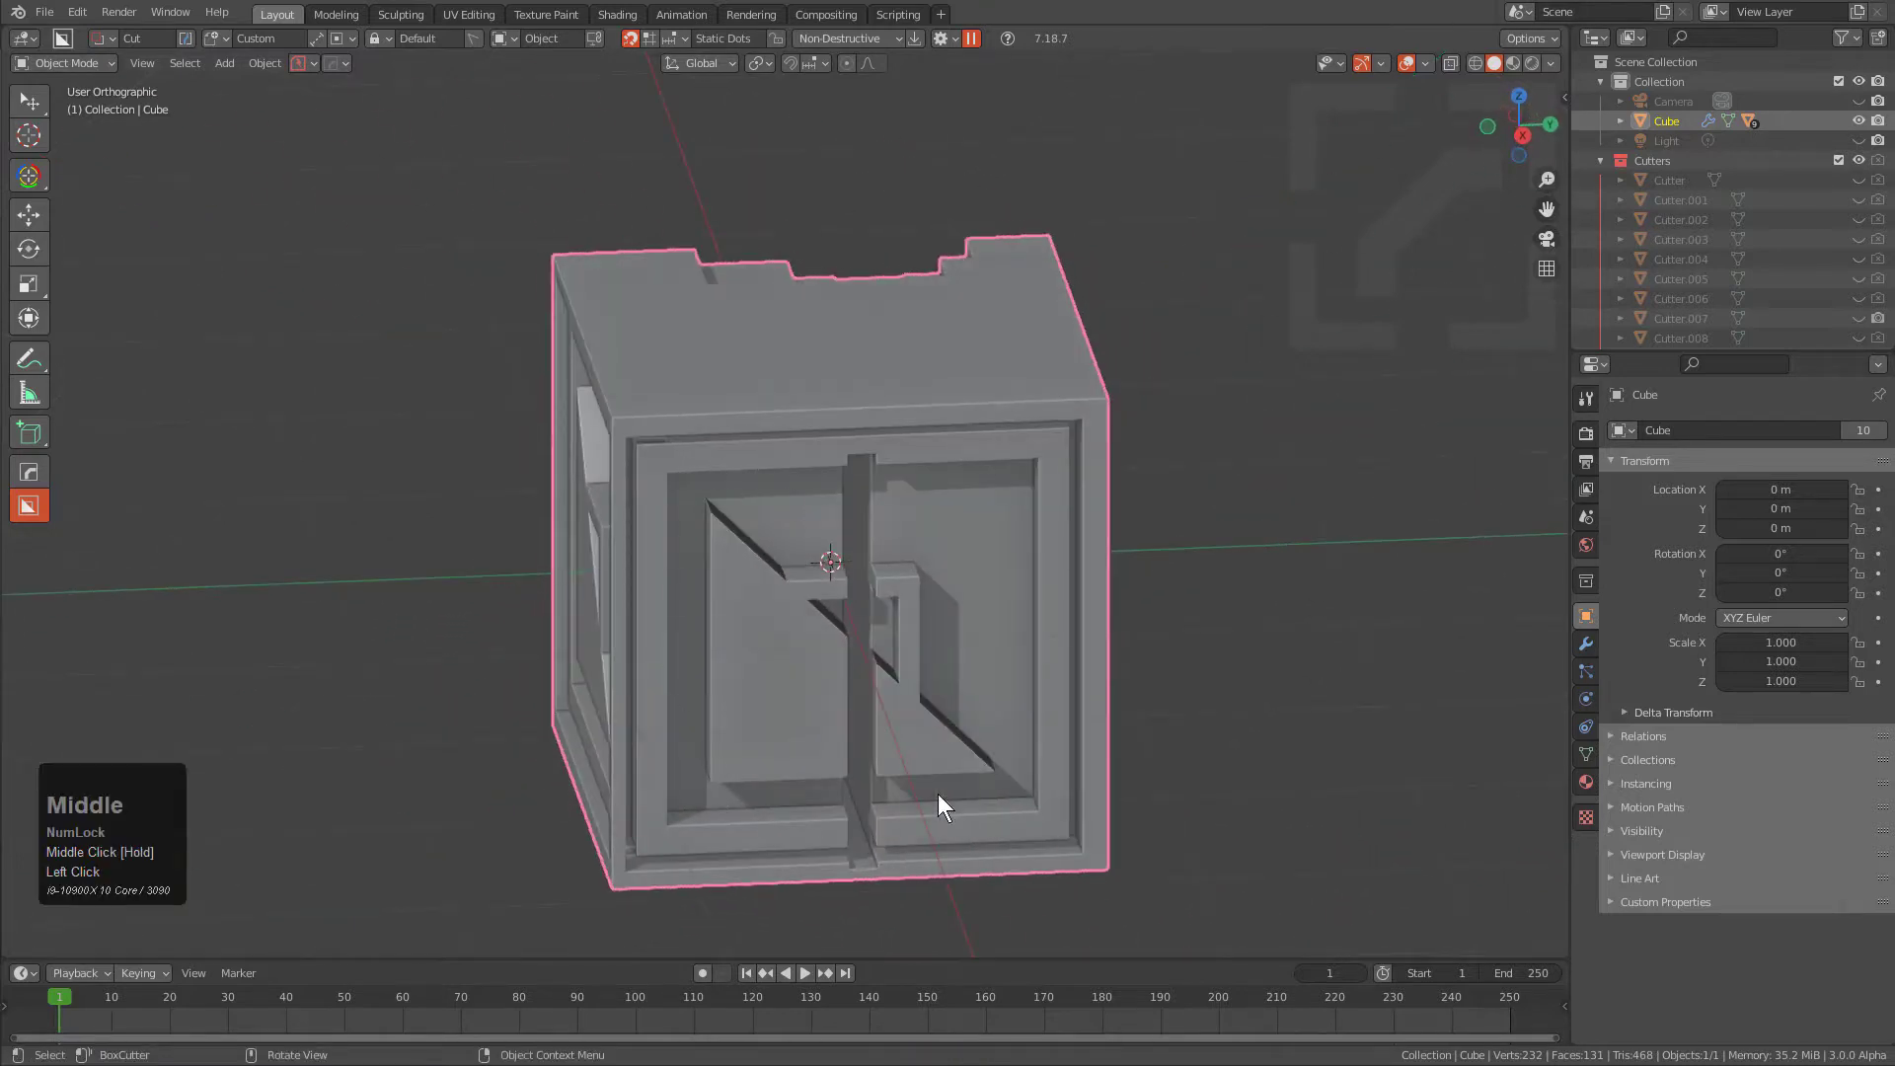